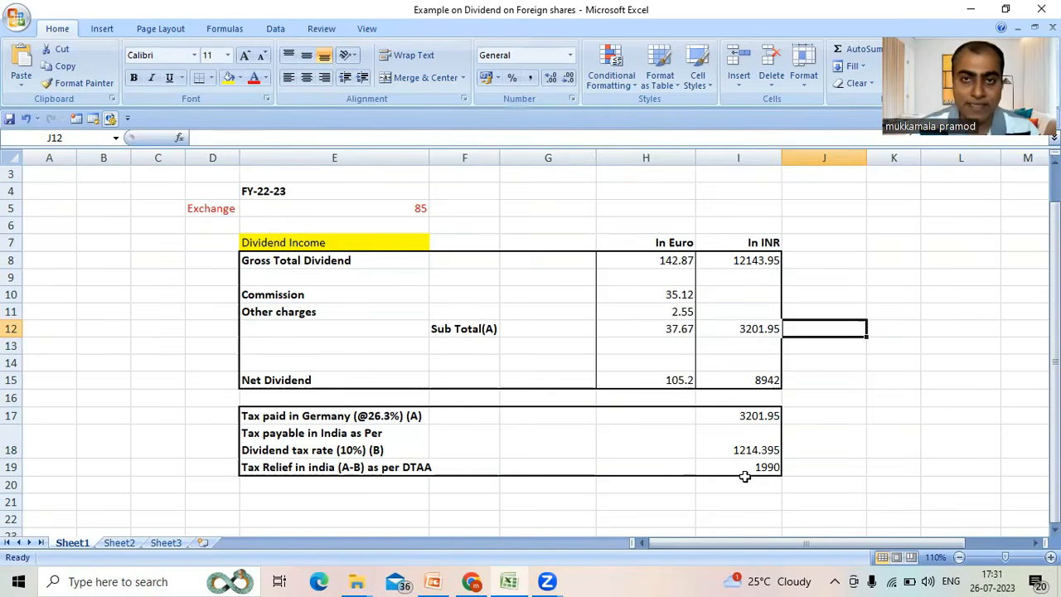
- Switch to the income tax e-Filing portal in the browser and proceed with the return for assessment year 2023-24 in online mode
key(alt+Tab)
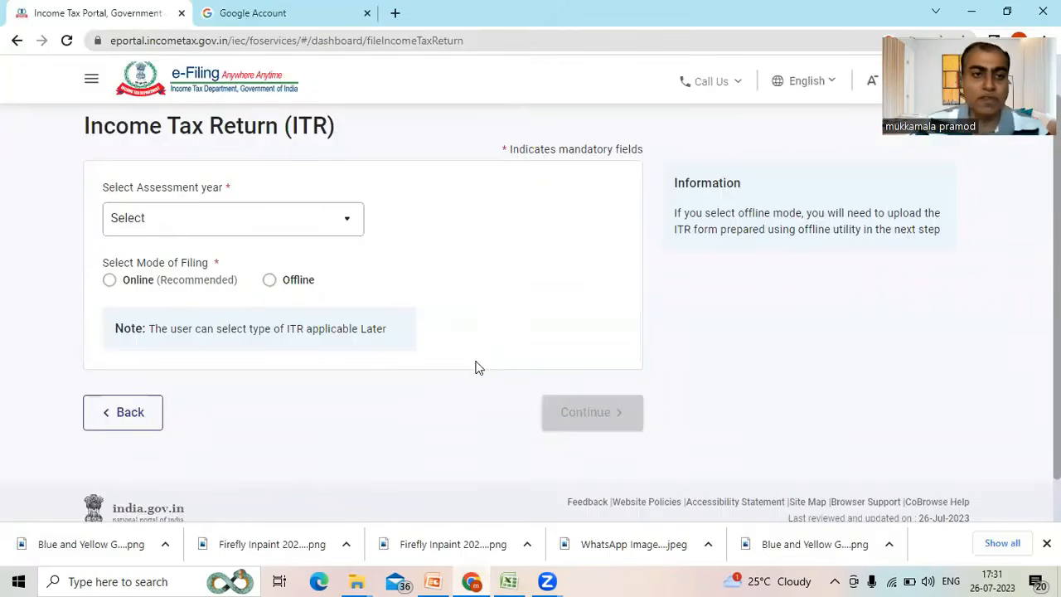
click(345, 222)
click(318, 290)
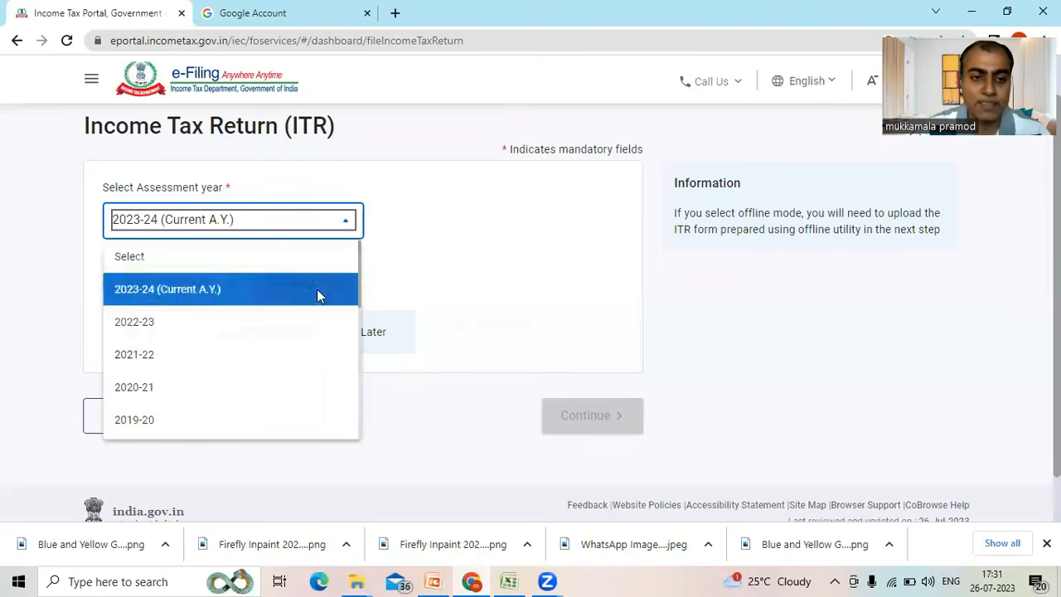
click(130, 284)
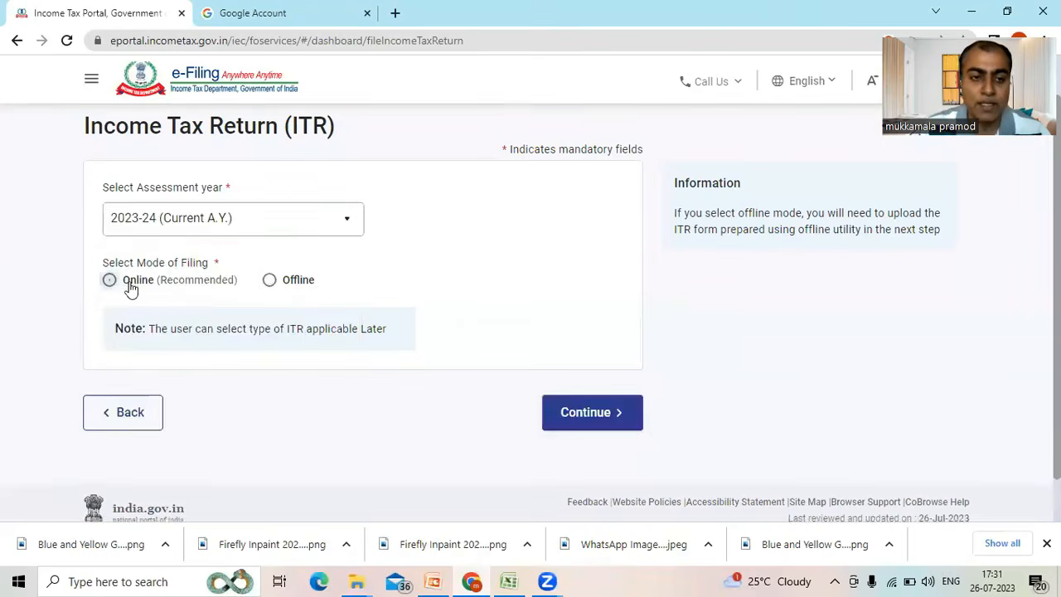
click(558, 412)
click(865, 309)
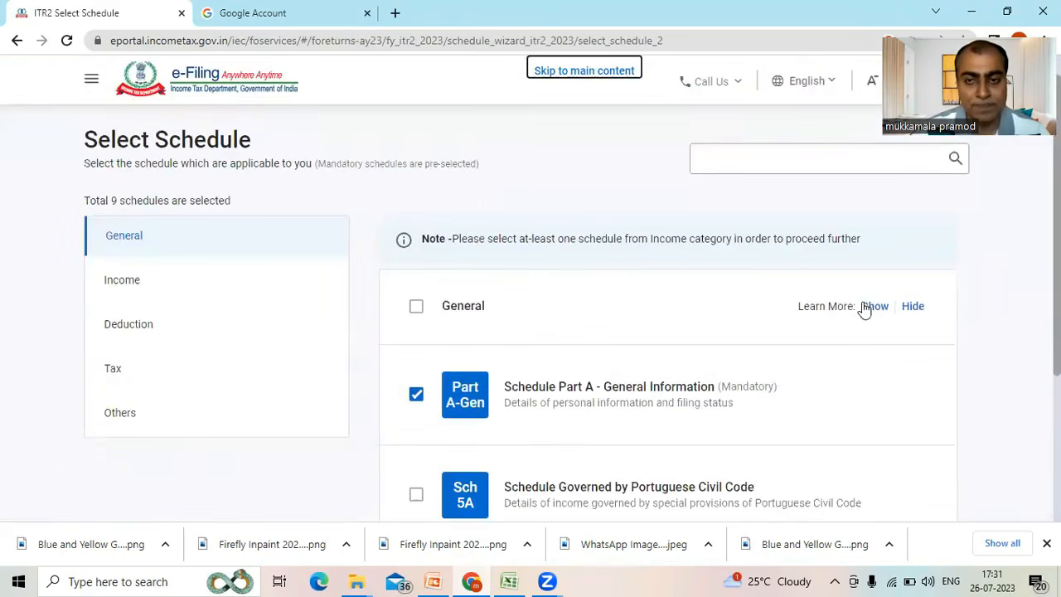
- Continue with the preselected ITR-2 schedules, skip the schedule questions and acknowledge the pre-filled return notice
scroll(530, 314, down, 1)
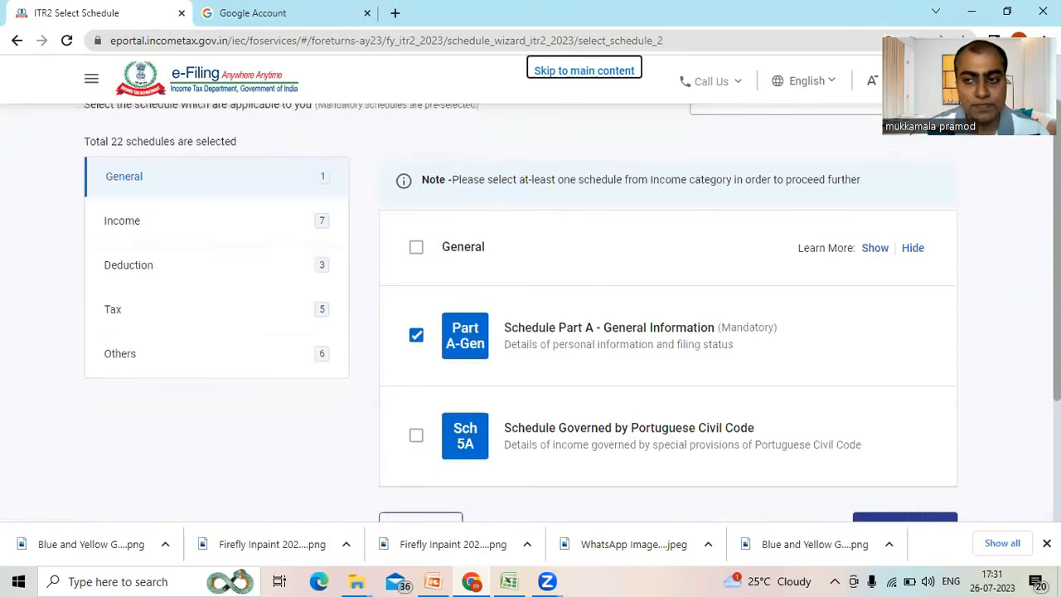
scroll(530, 313, down, 2)
click(932, 410)
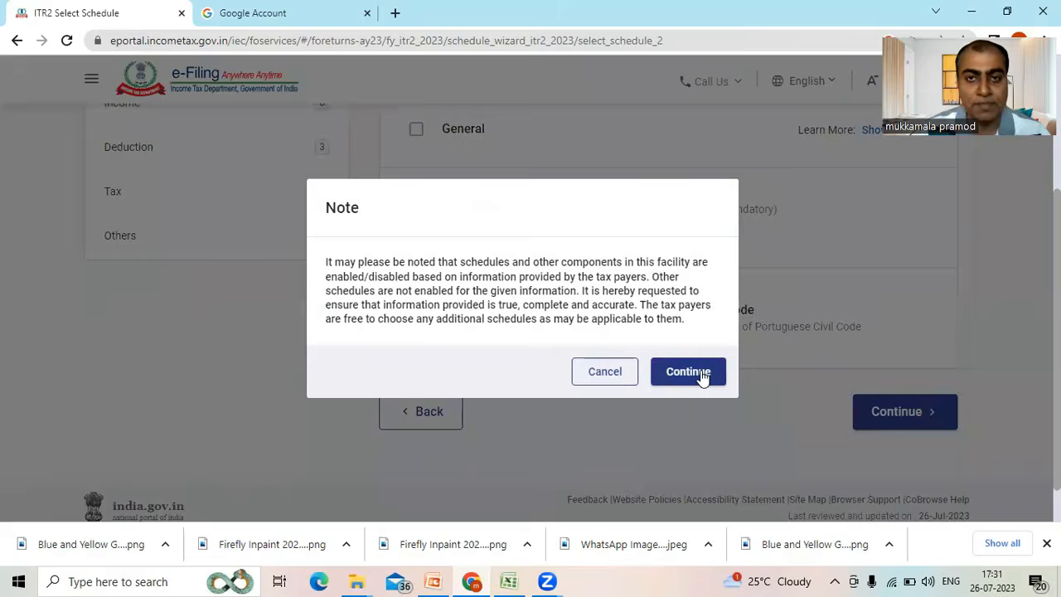
click(701, 376)
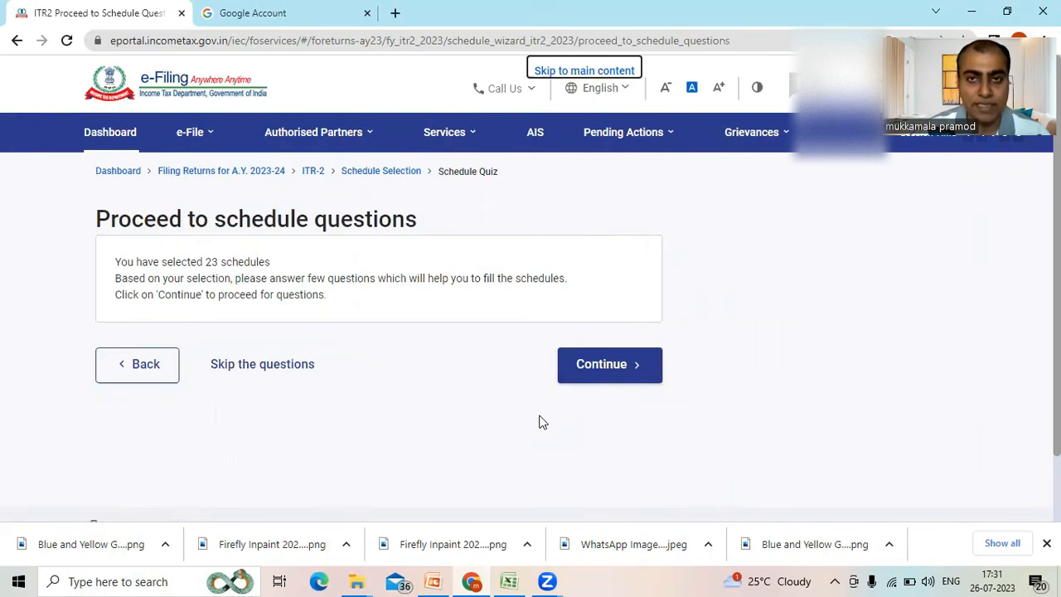
click(300, 374)
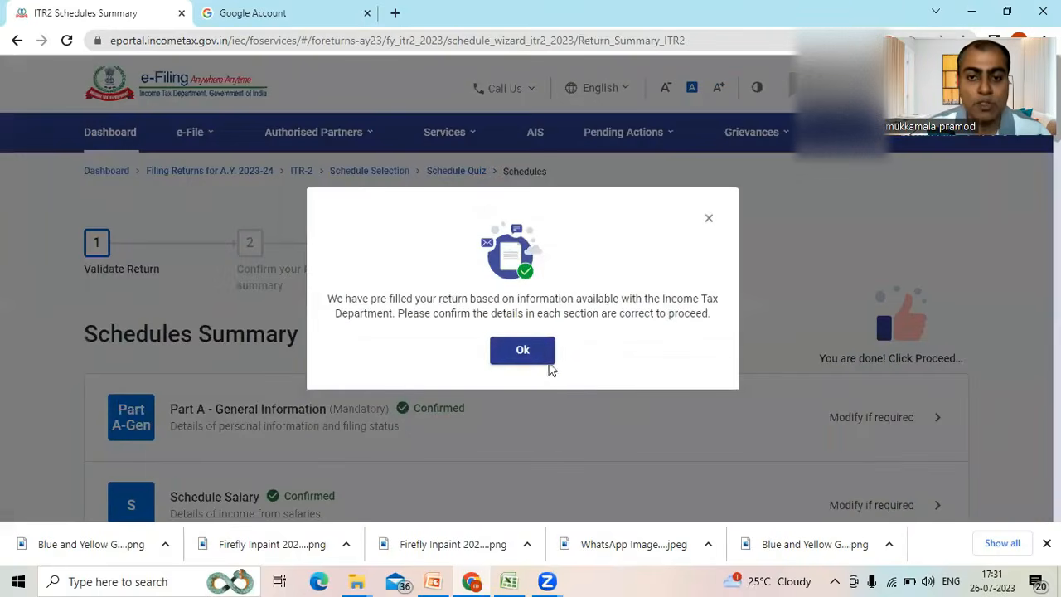
click(535, 352)
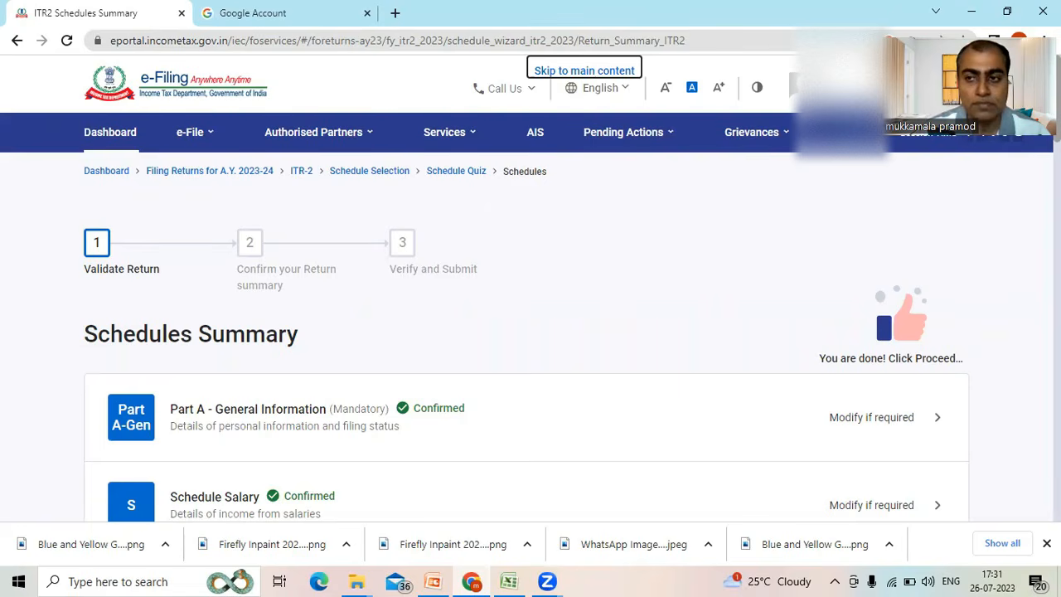
- Open Schedule Income from other sources from the schedules summary
scroll(527, 344, down, 5)
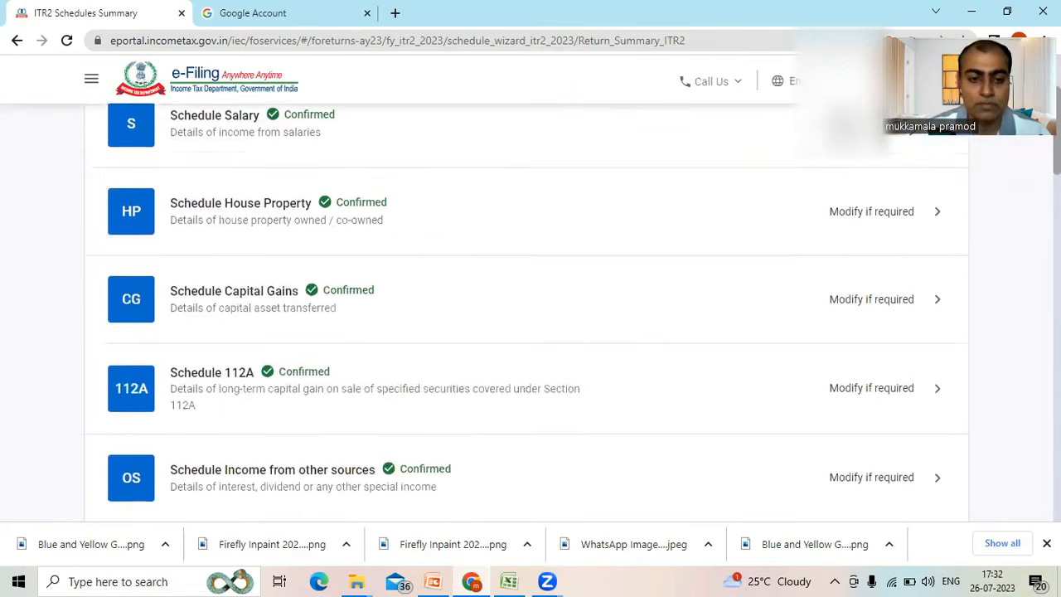
scroll(526, 332, down, 2)
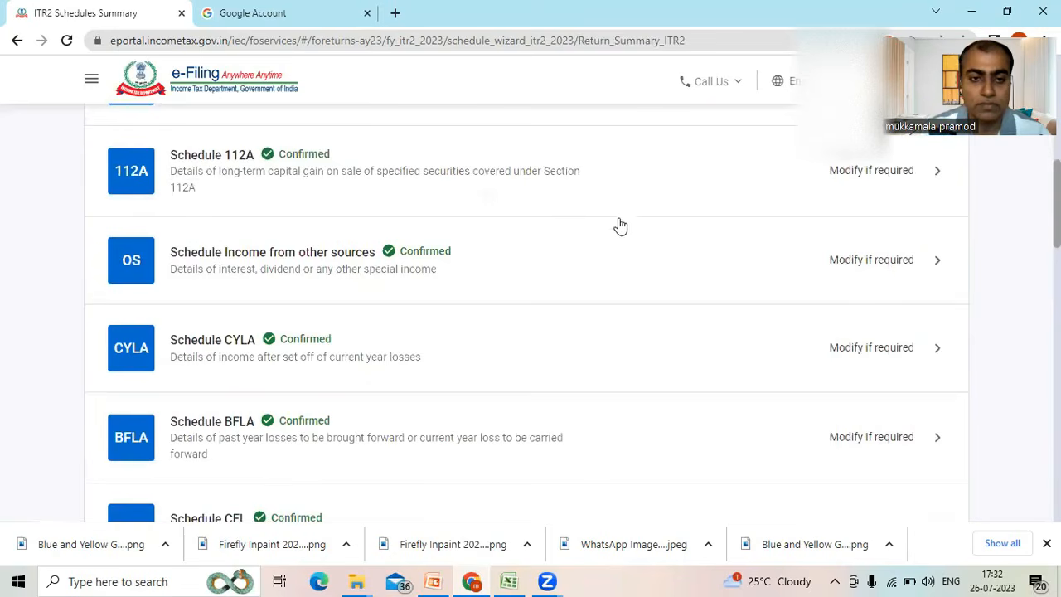
click(627, 254)
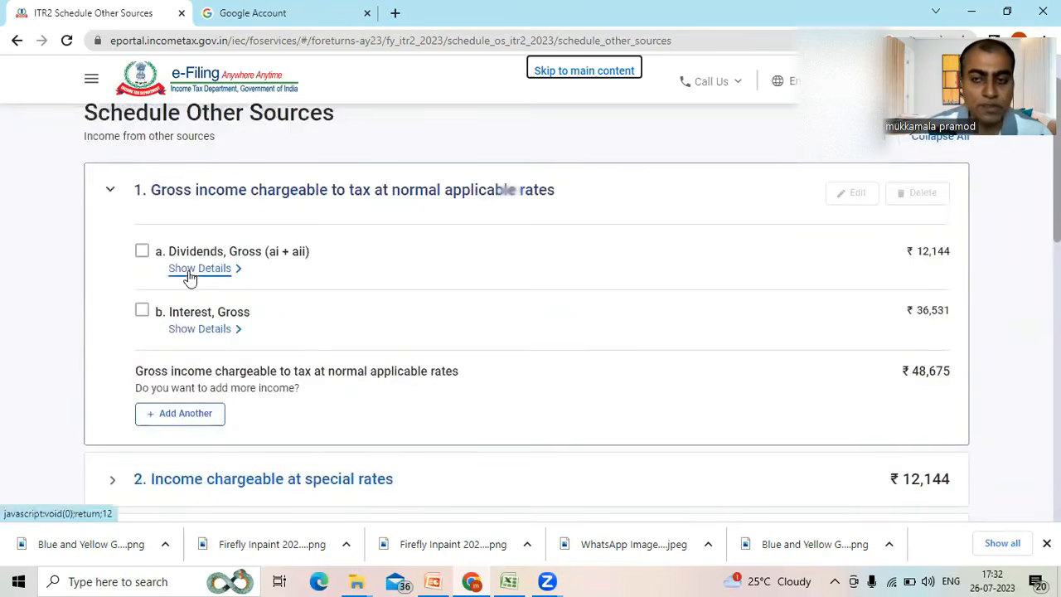
- Open the Dividends, Gross entry under normal applicable rates for editing, review its dividend income amounts and return to the schedule
click(142, 250)
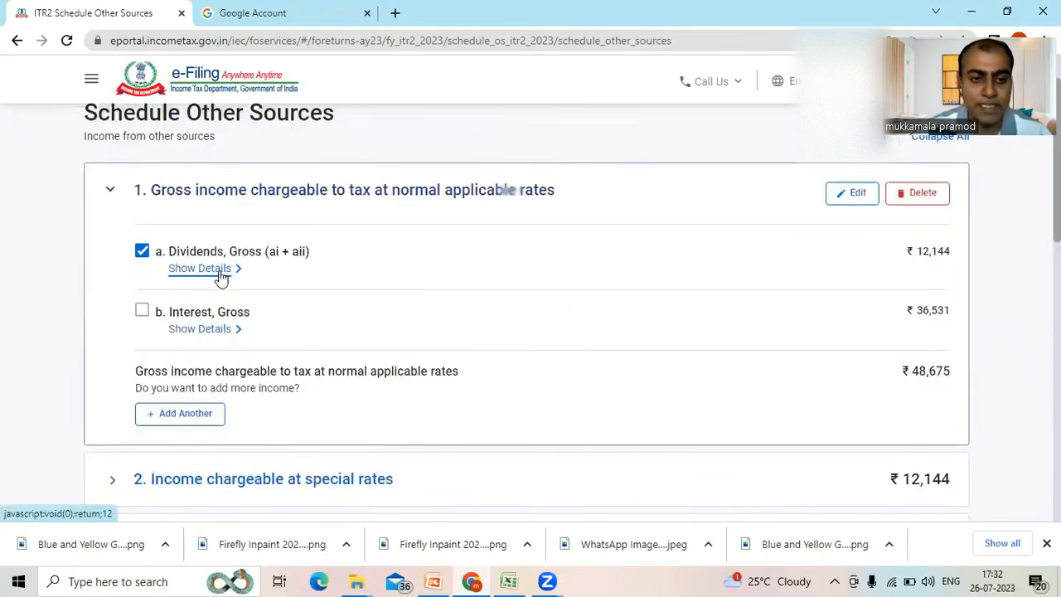
click(848, 201)
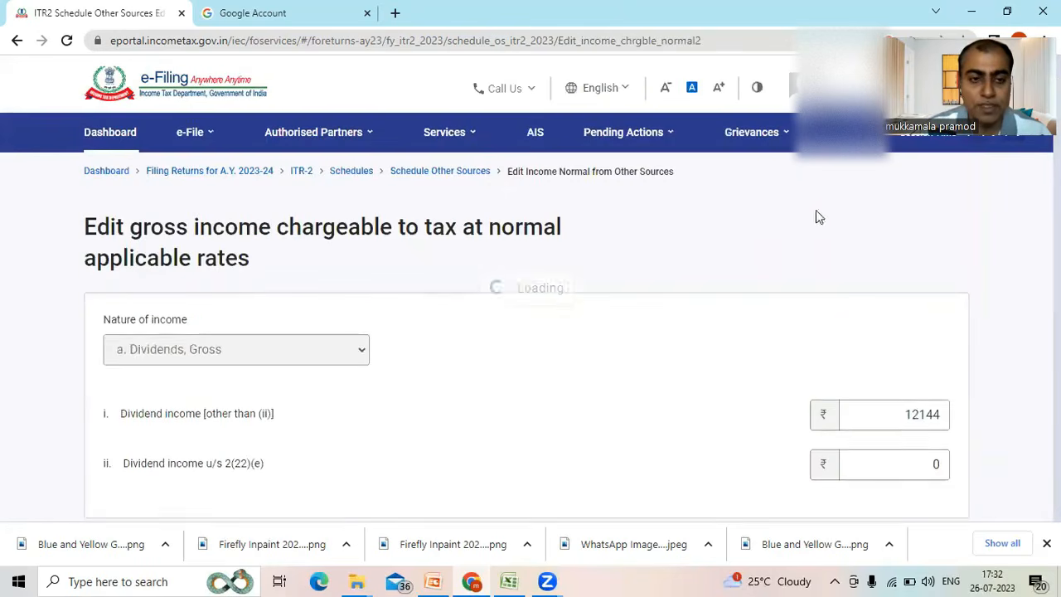
click(261, 425)
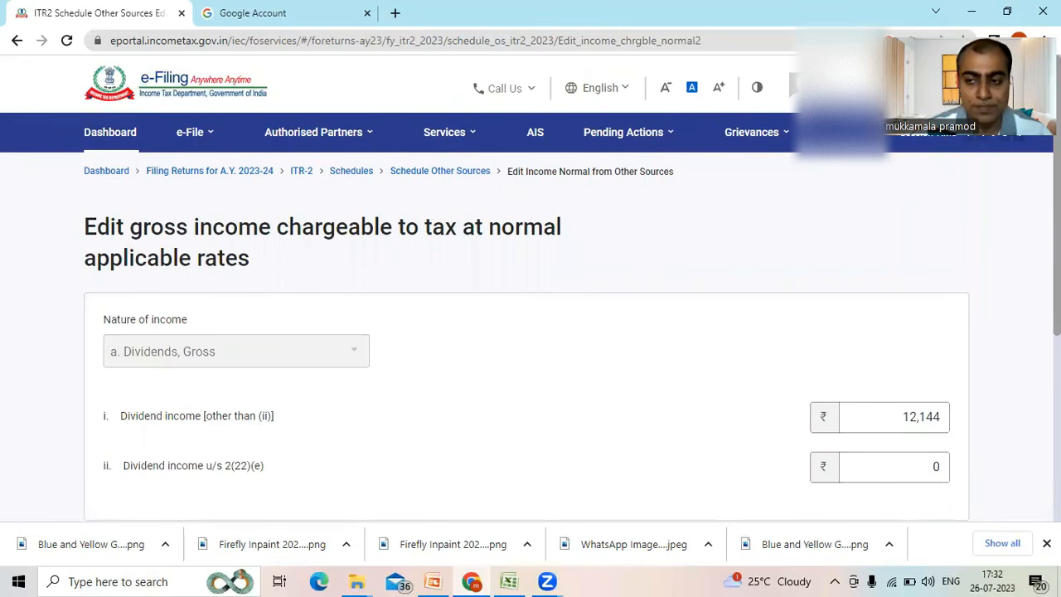
scroll(531, 331, down, 3)
click(942, 445)
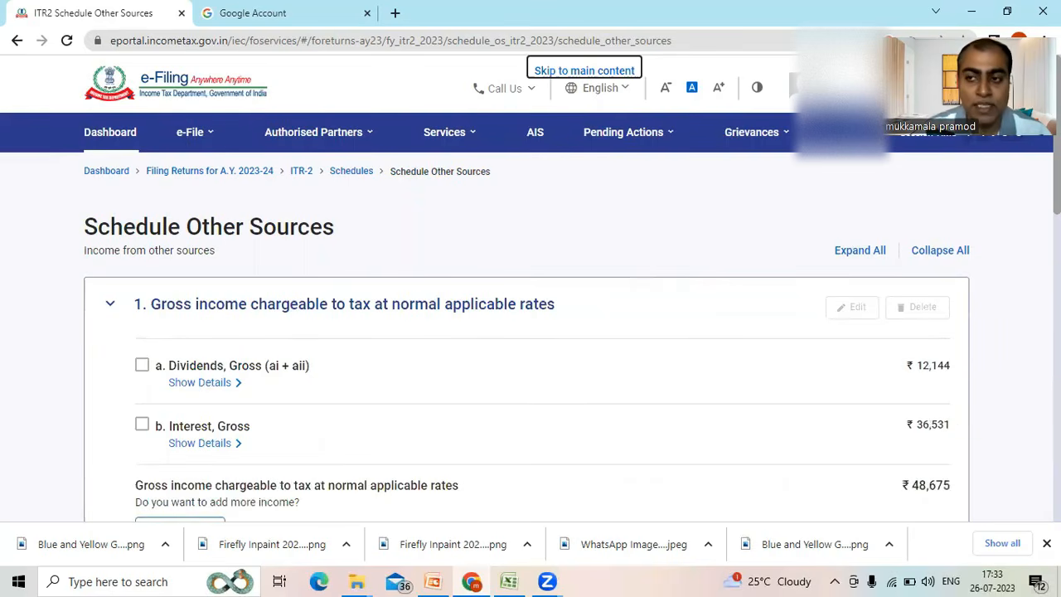
- Open the amount chargeable at special rates in India as per DTAA for editing, under Income chargeable at special rates
scroll(630, 263, down, 3)
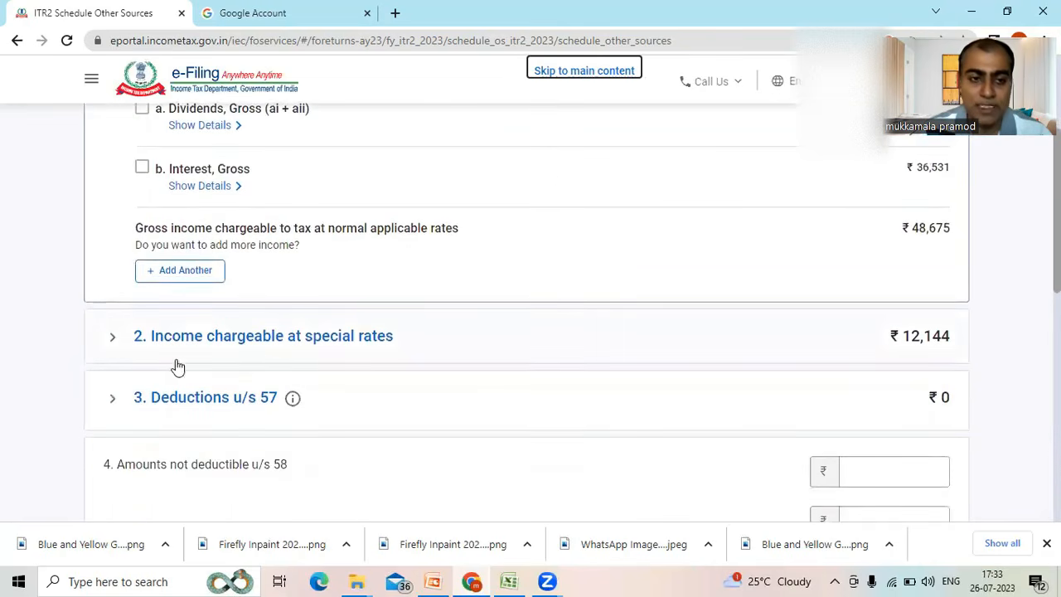
click(113, 341)
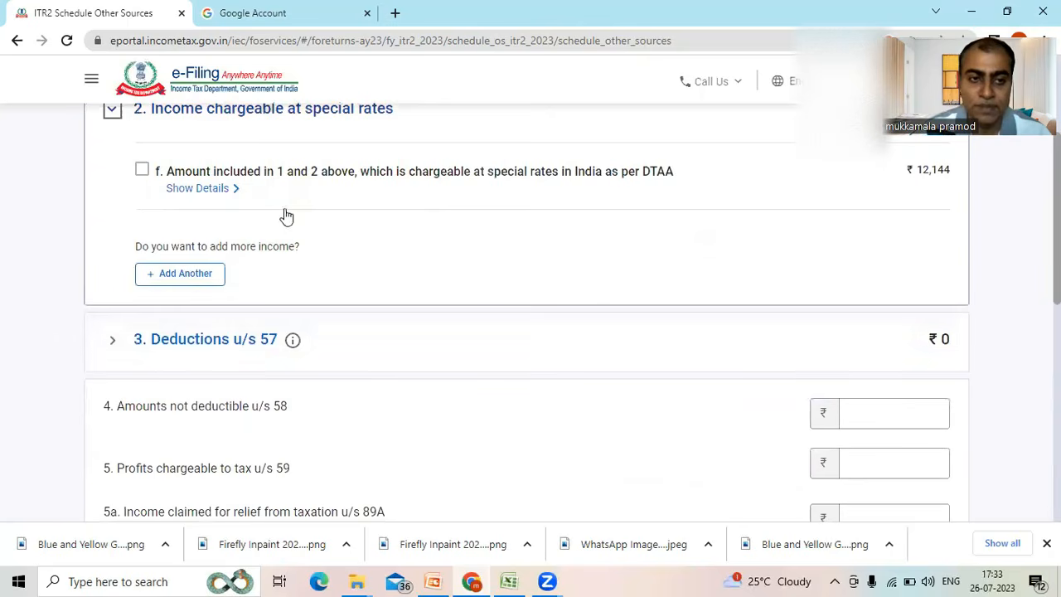
click(142, 172)
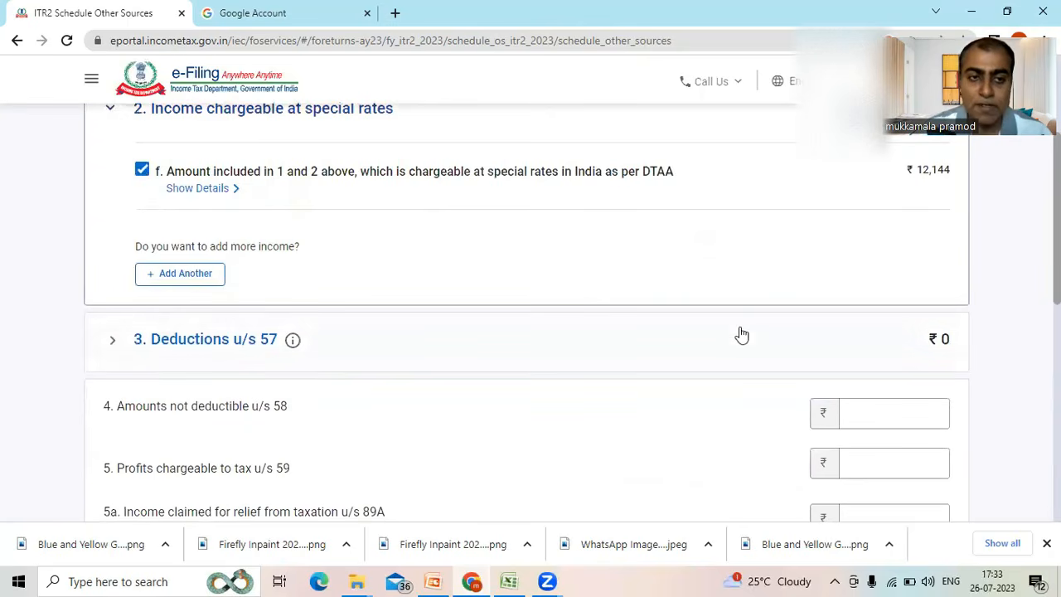
scroll(867, 218, up, 1)
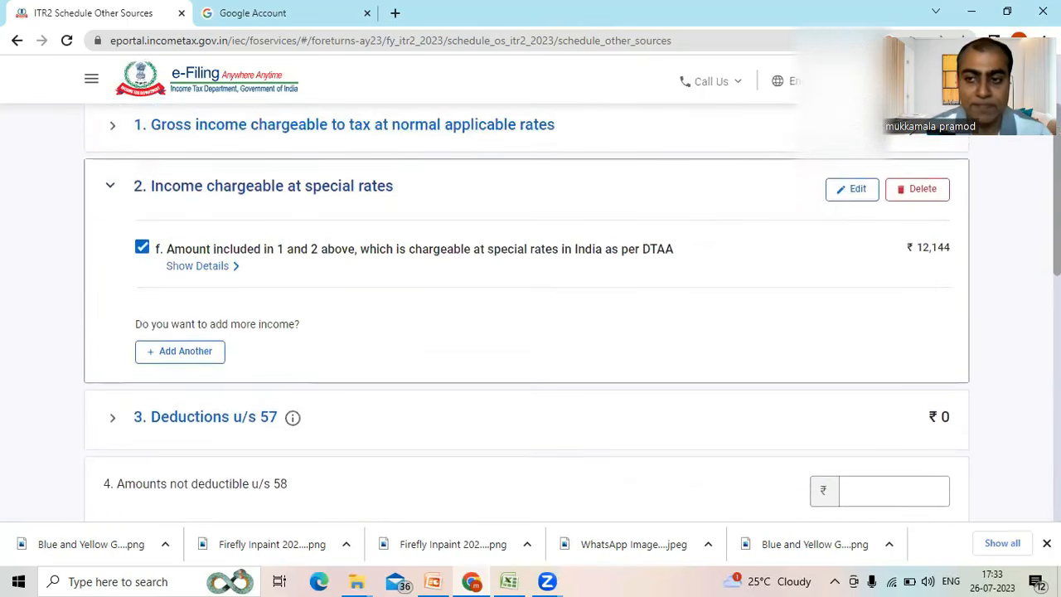
click(858, 192)
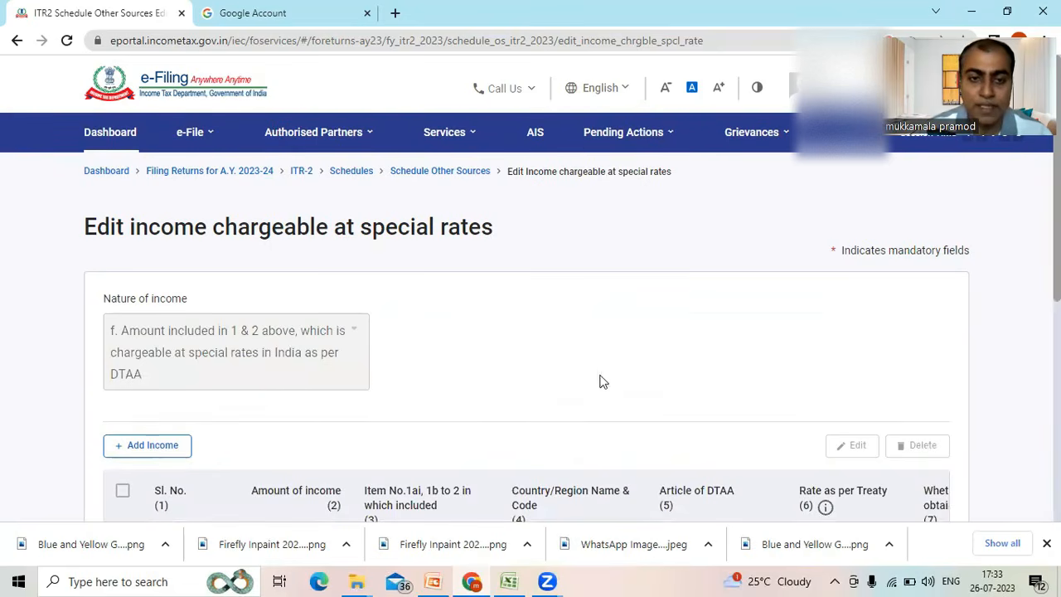
- Open the Germany income row in the DTAA table for editing
scroll(490, 378, down, 2)
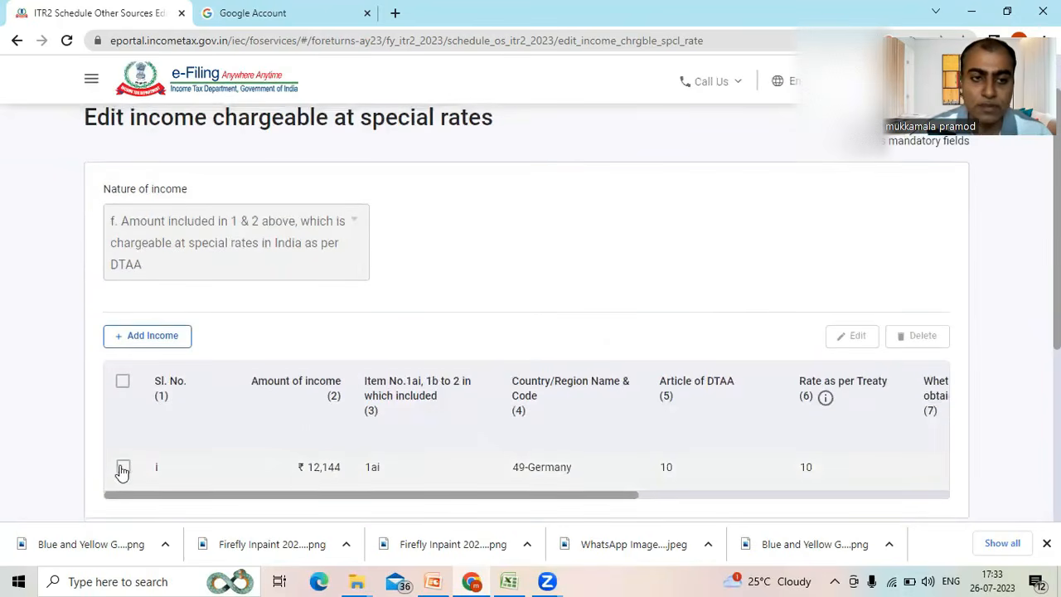
click(122, 467)
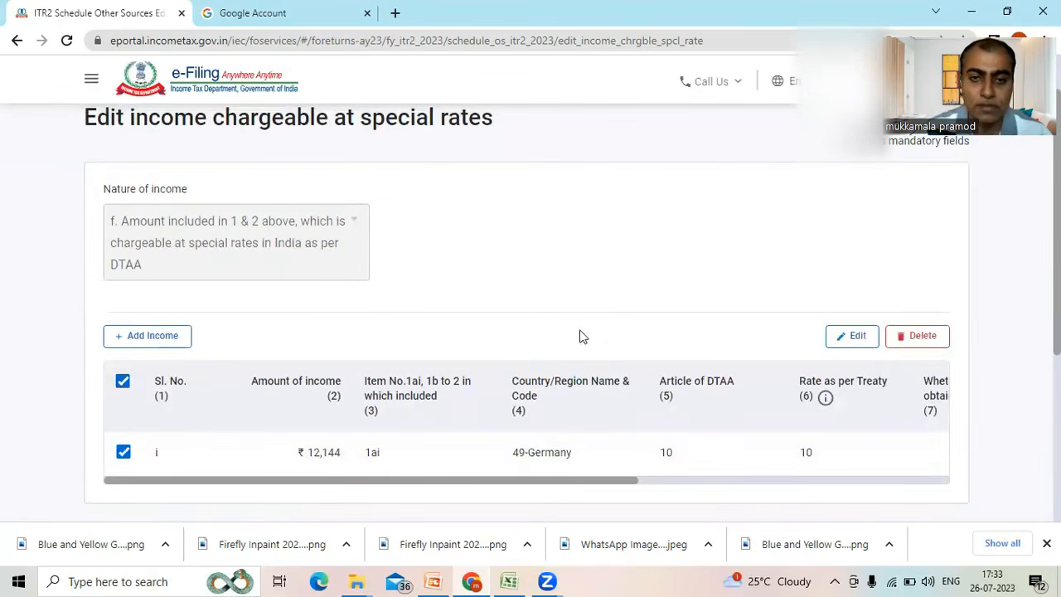
click(852, 335)
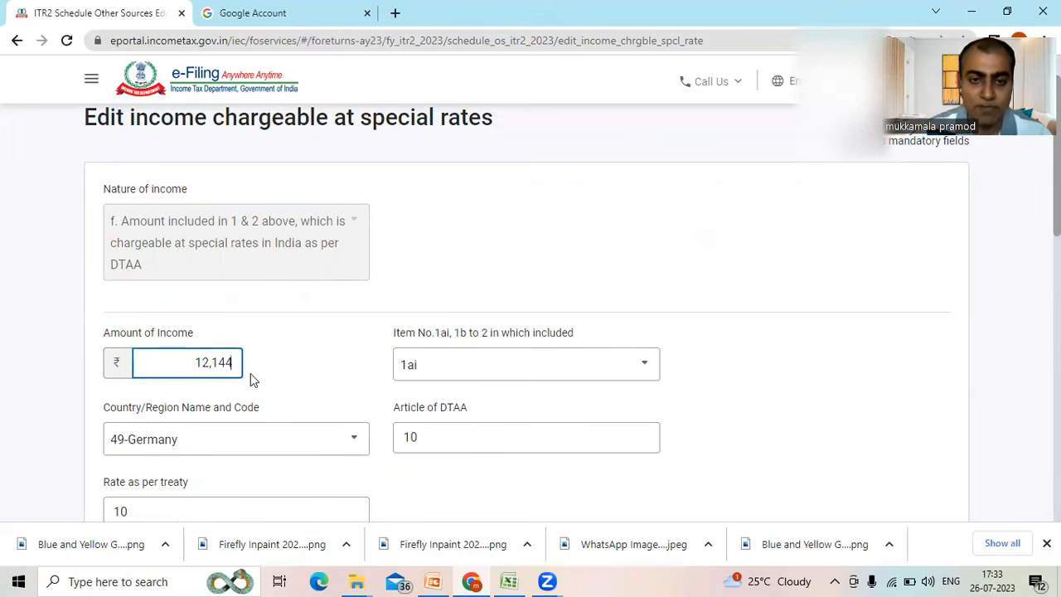
- Examine the Germany entry's income item, DTAA article, treaty rate, IT Act section and applicable rate, and return to Schedule Other Sources
click(584, 377)
click(584, 377)
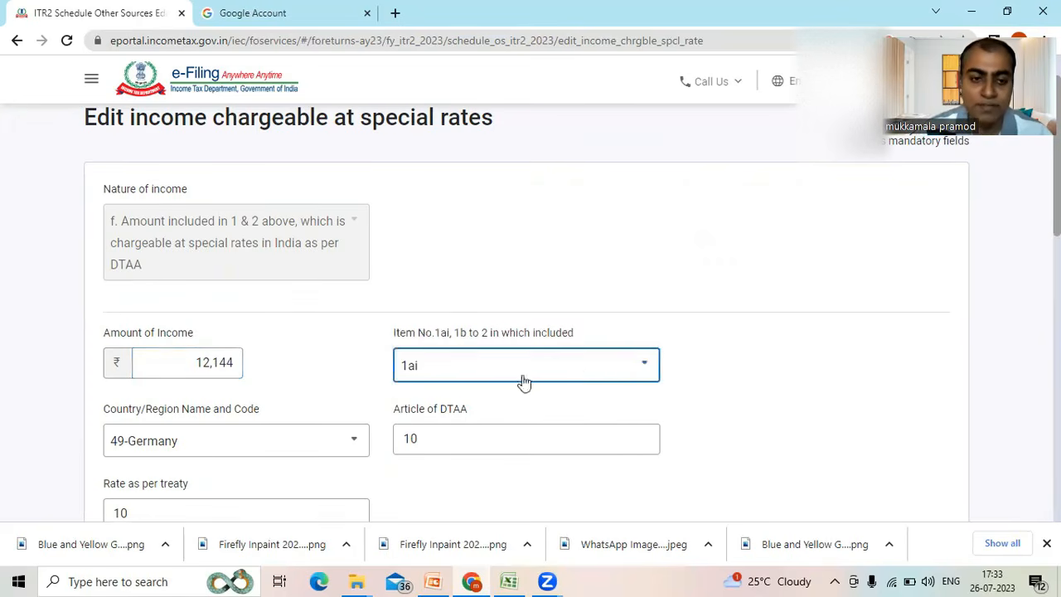
scroll(600, 308, down, 2)
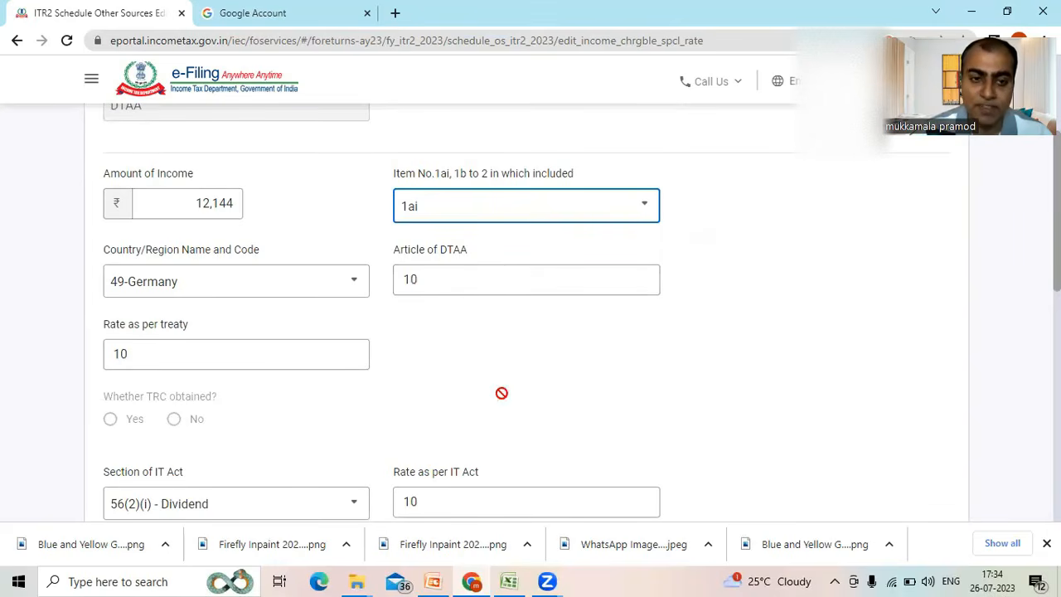
scroll(762, 409, down, 1)
scroll(762, 409, down, 1)
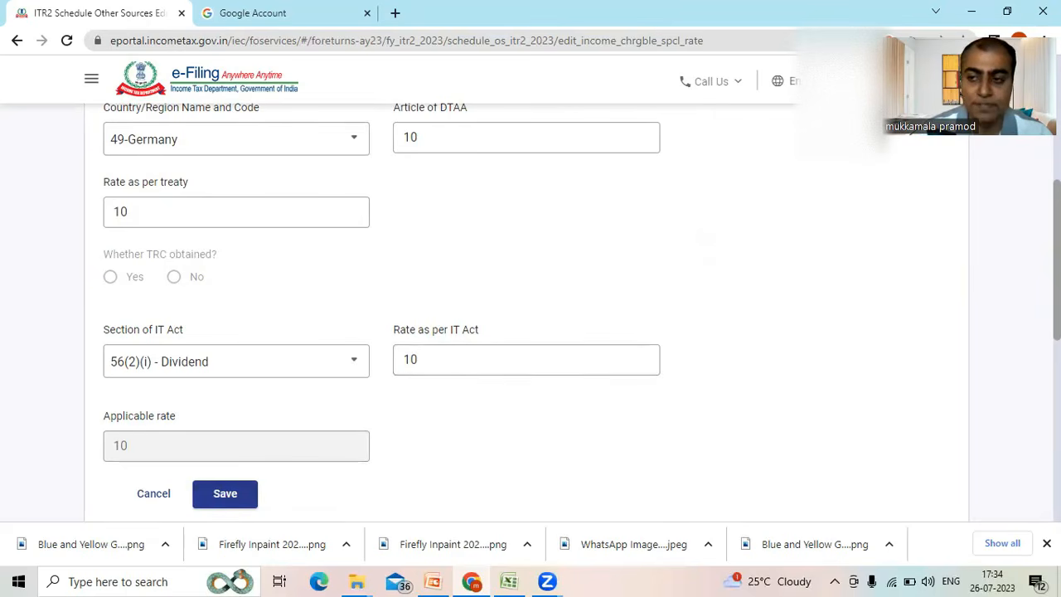
scroll(530, 311, down, 4)
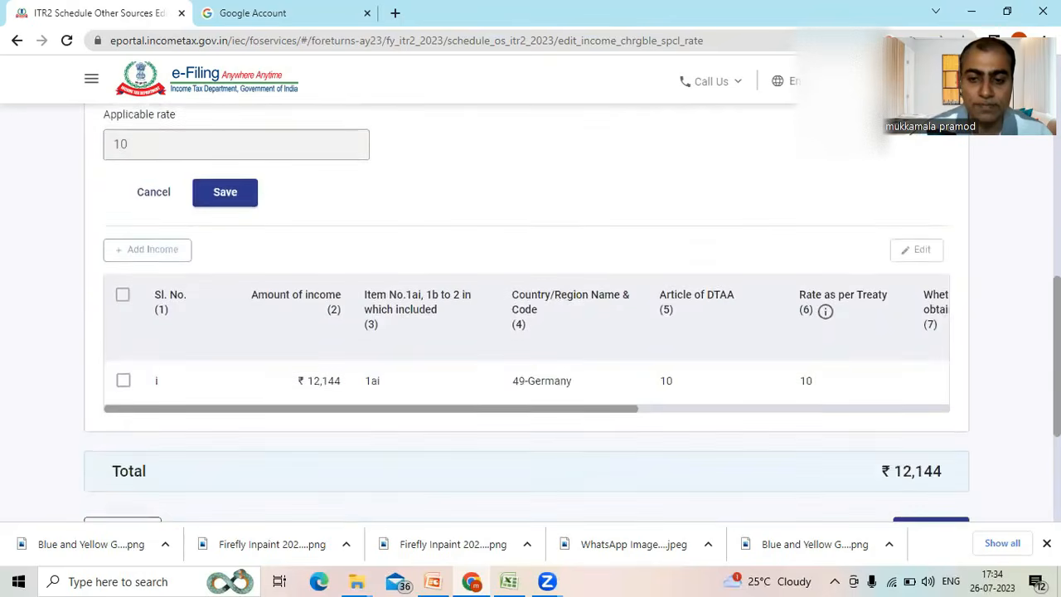
scroll(966, 414, down, 1)
click(939, 452)
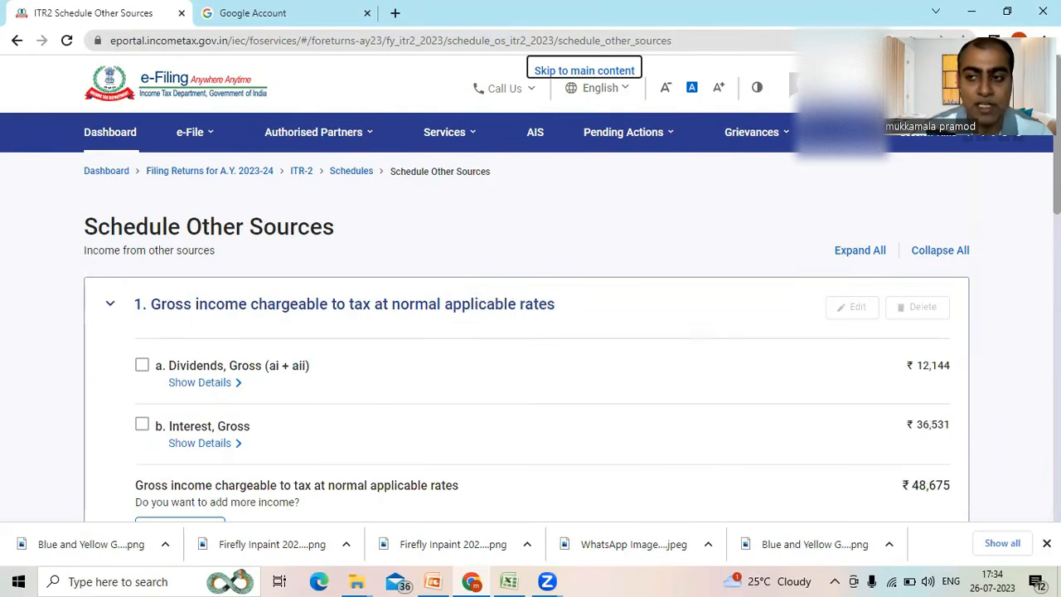
- Expand the information about accrual/receipt of income from Other Sources and examine the period-wise row for dividend income taxable at DTAA rates
scroll(531, 332, down, 4)
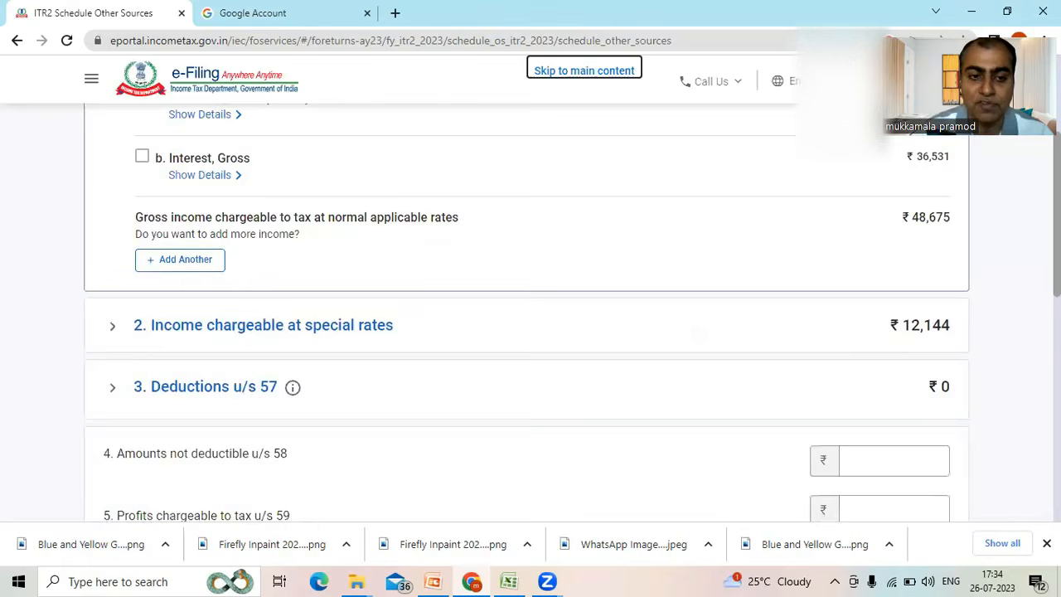
scroll(531, 331, down, 5)
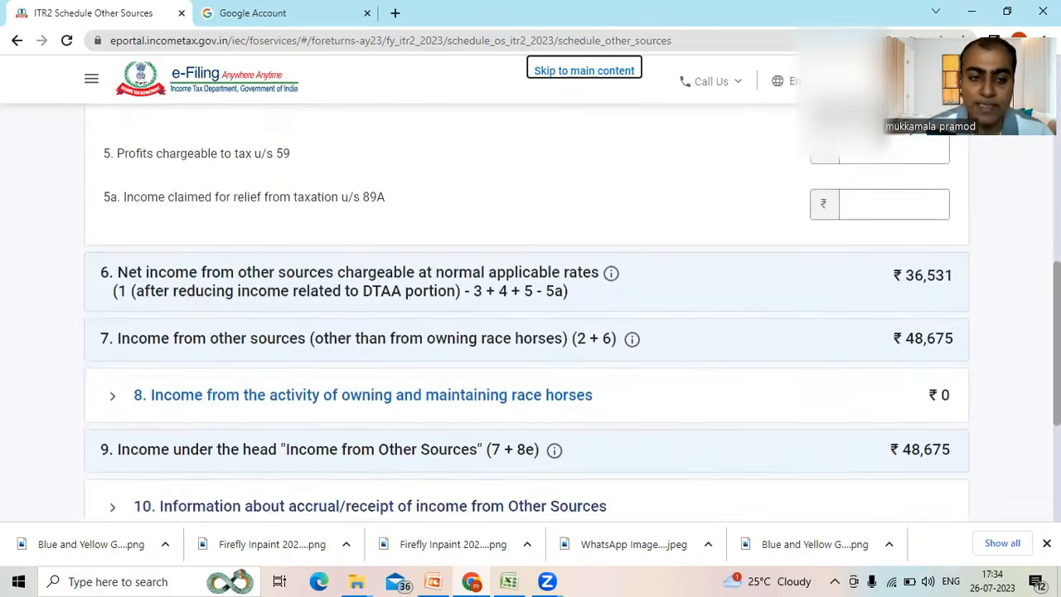
scroll(530, 331, down, 1)
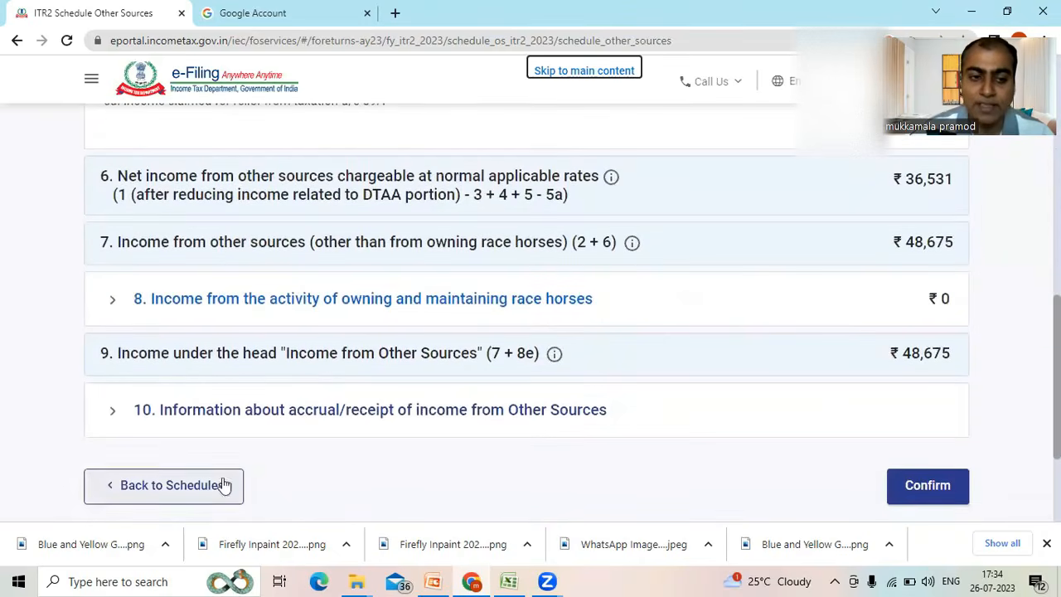
click(112, 410)
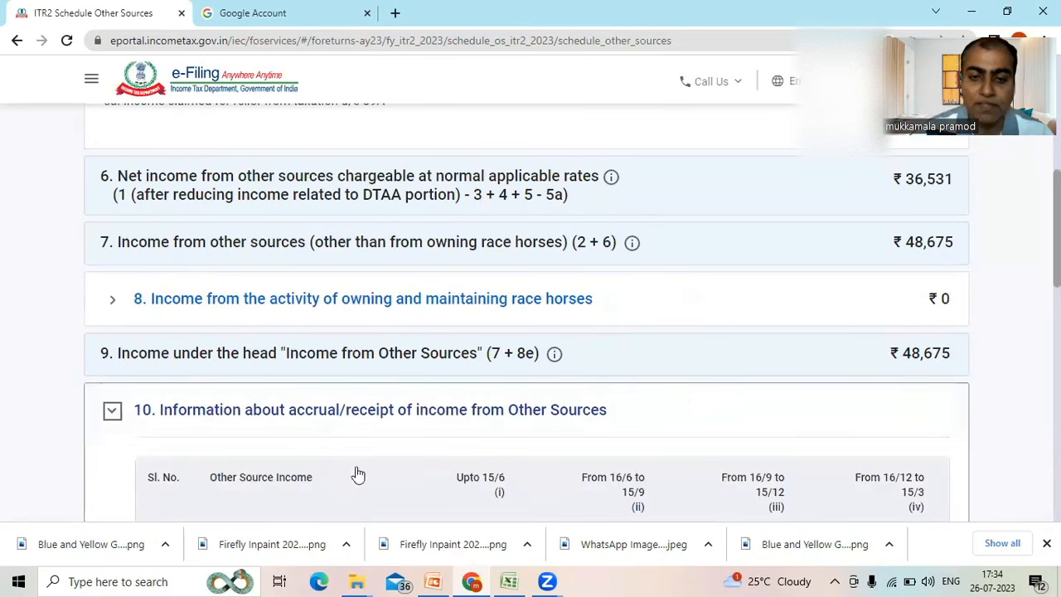
scroll(805, 453, down, 2)
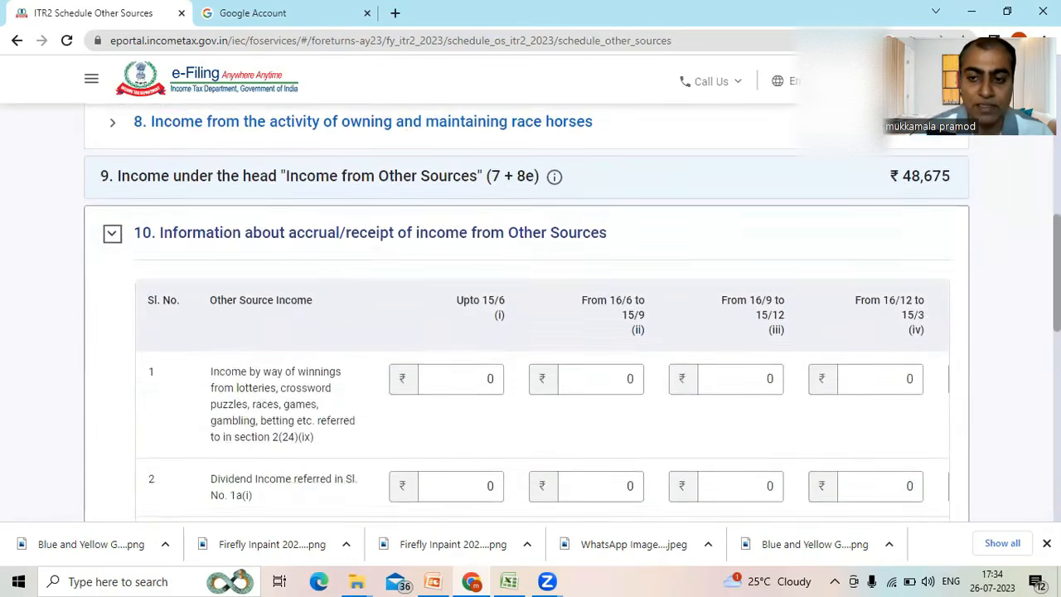
scroll(530, 313, down, 4)
scroll(753, 431, down, 1)
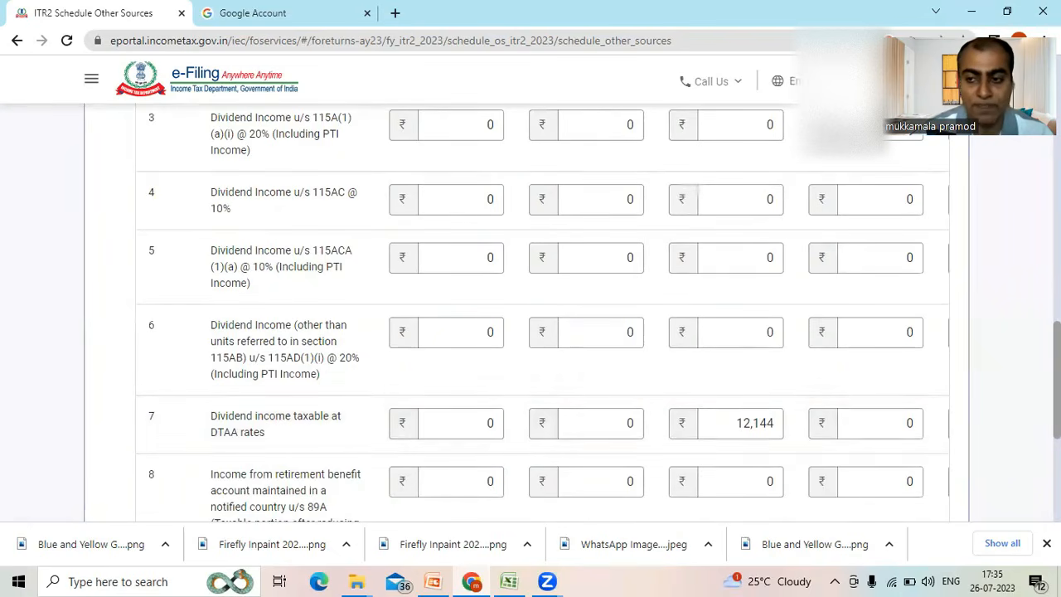
- Confirm Schedule Other Sources and return to the Schedules Summary
scroll(771, 450, down, 3)
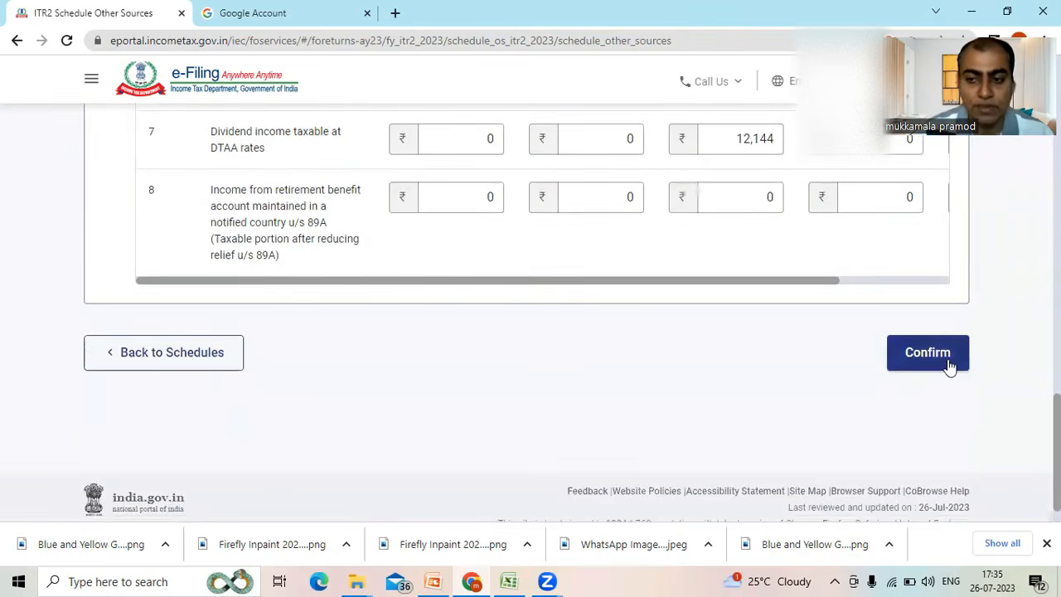
click(928, 352)
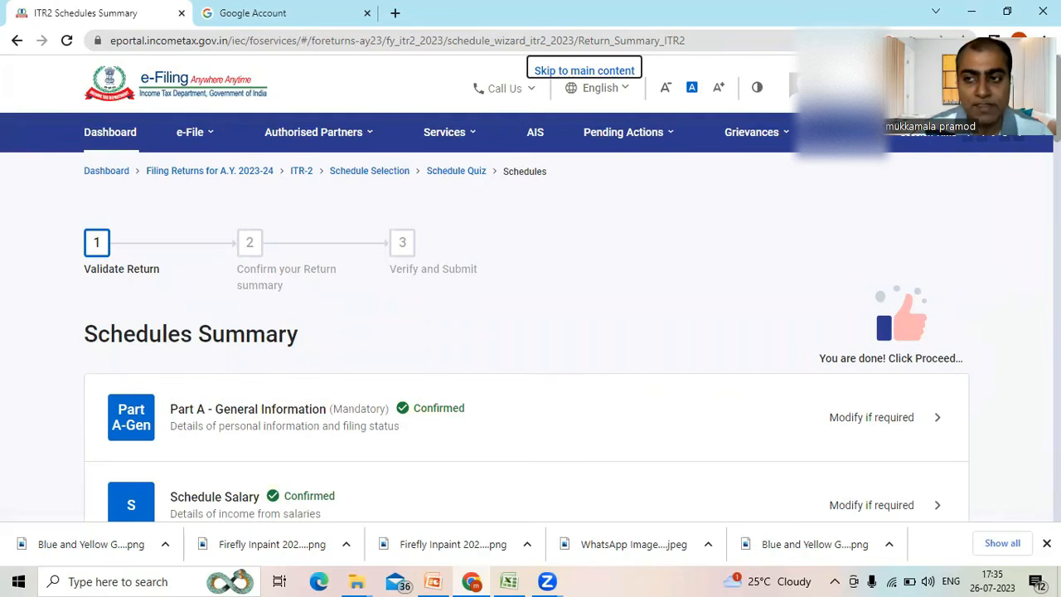
- Open Schedule Foreign Assets from the Schedules Summary
scroll(531, 331, down, 5)
scroll(530, 332, down, 2)
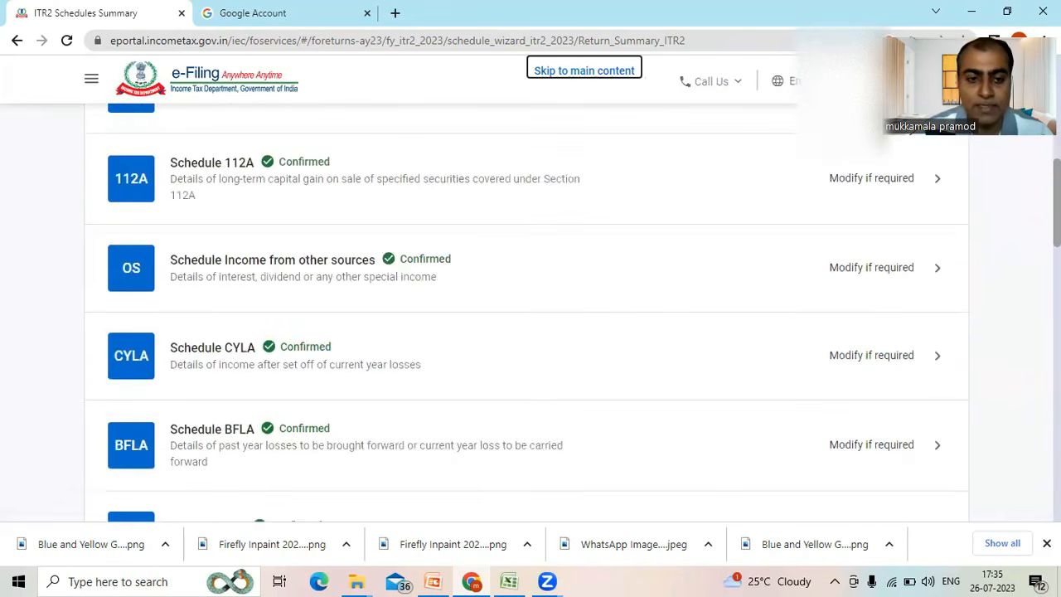
scroll(530, 332, down, 3)
scroll(530, 331, down, 4)
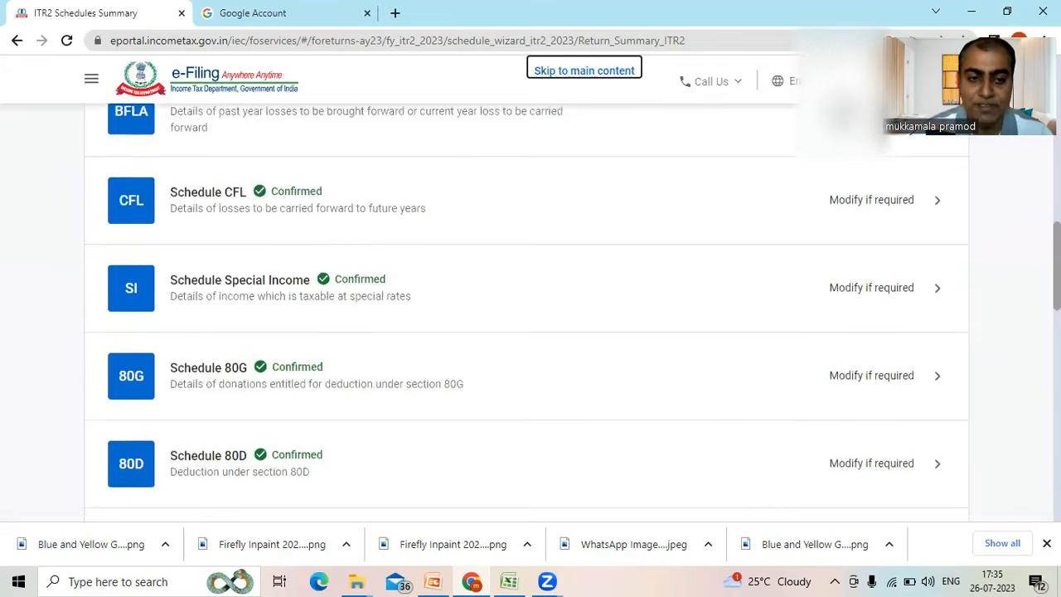
scroll(530, 331, down, 1)
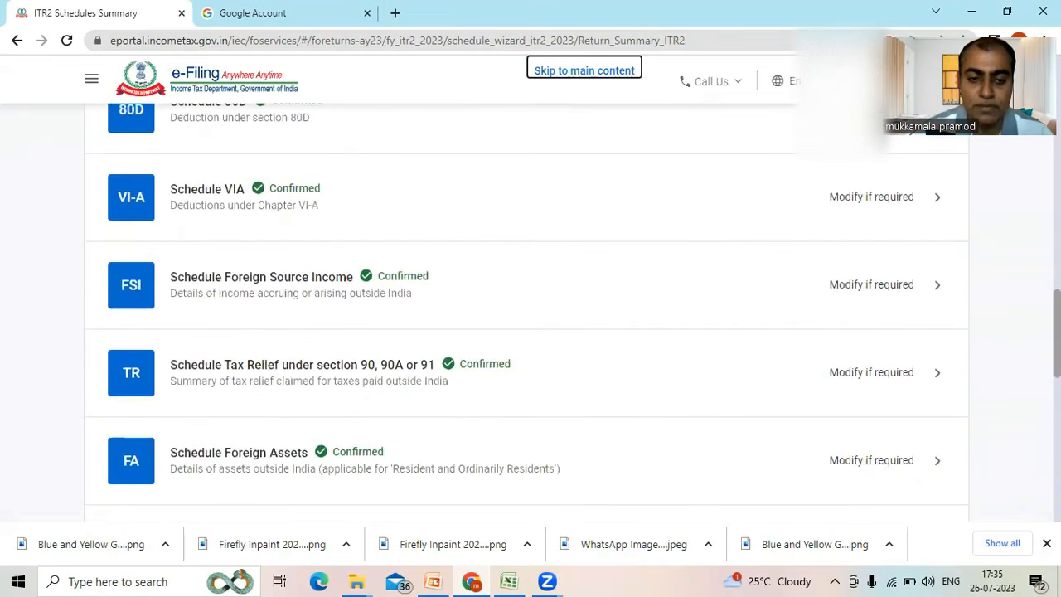
click(807, 455)
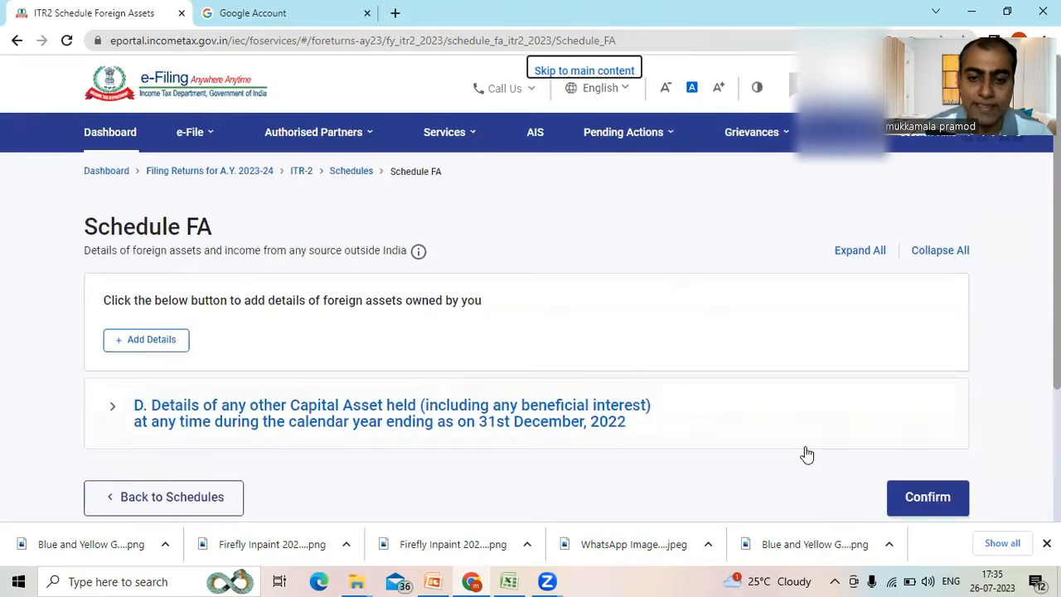
- Expand section D on other capital assets held and open the Germany employee shares entry for editing
click(113, 412)
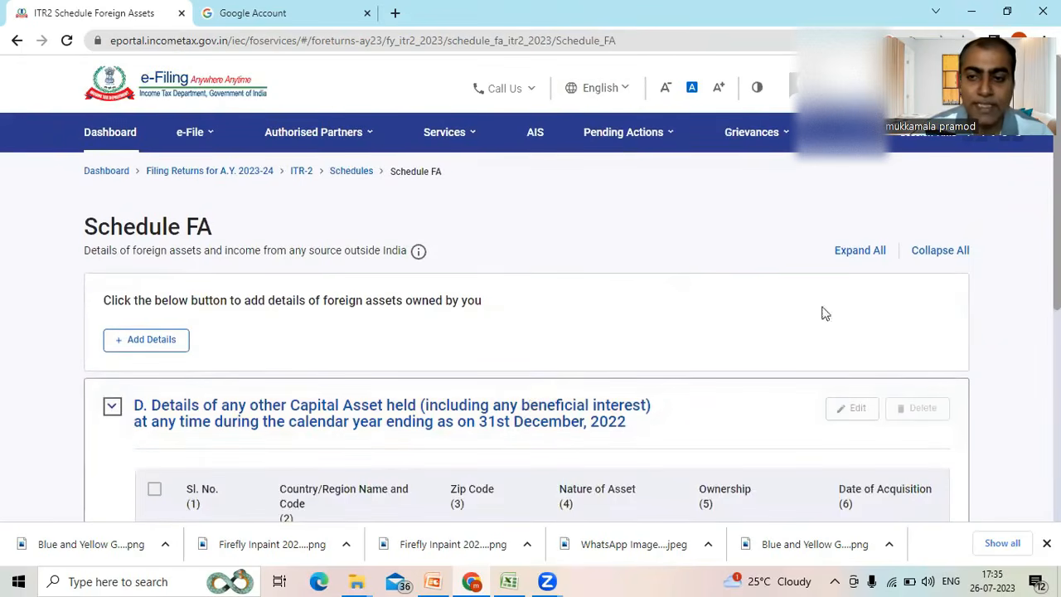
scroll(961, 326, down, 1)
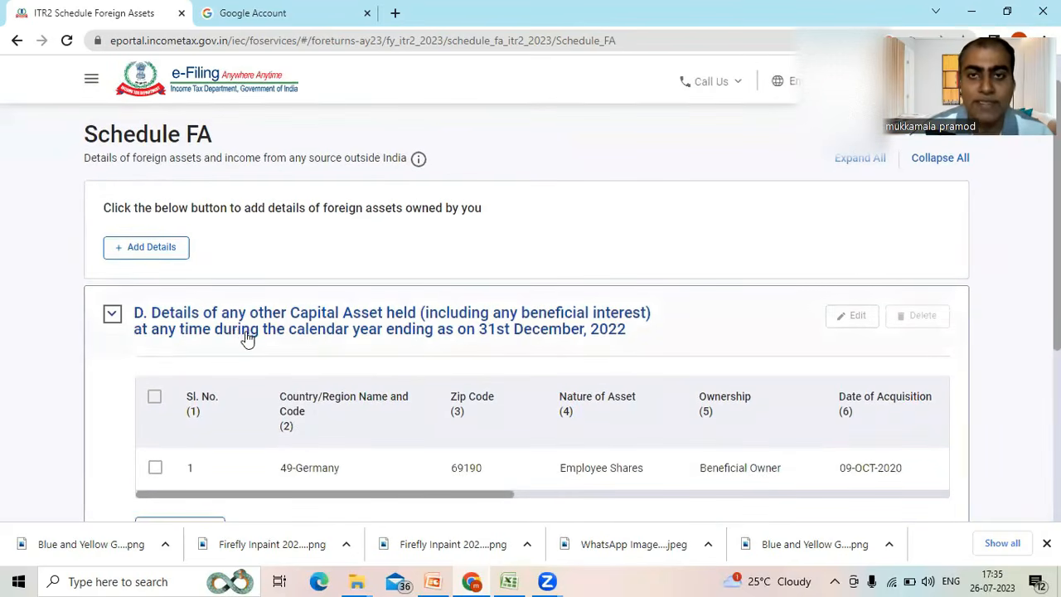
click(156, 468)
click(860, 319)
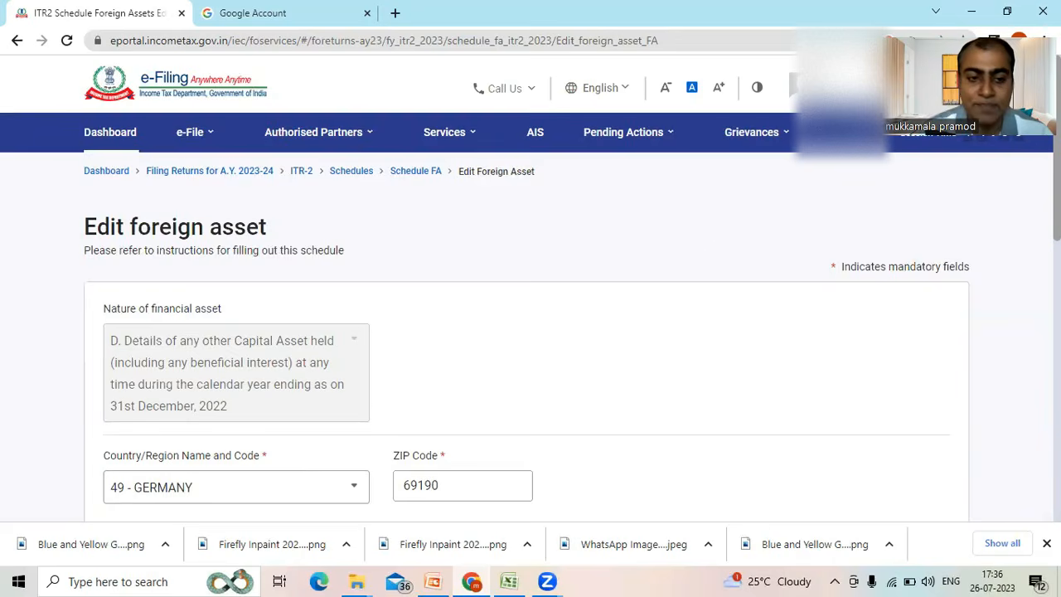
- Examine the German shares' ownership options, acquisition date, investment cost, income derived, and the amount, schedule and item number where it is offered
scroll(531, 315, down, 2)
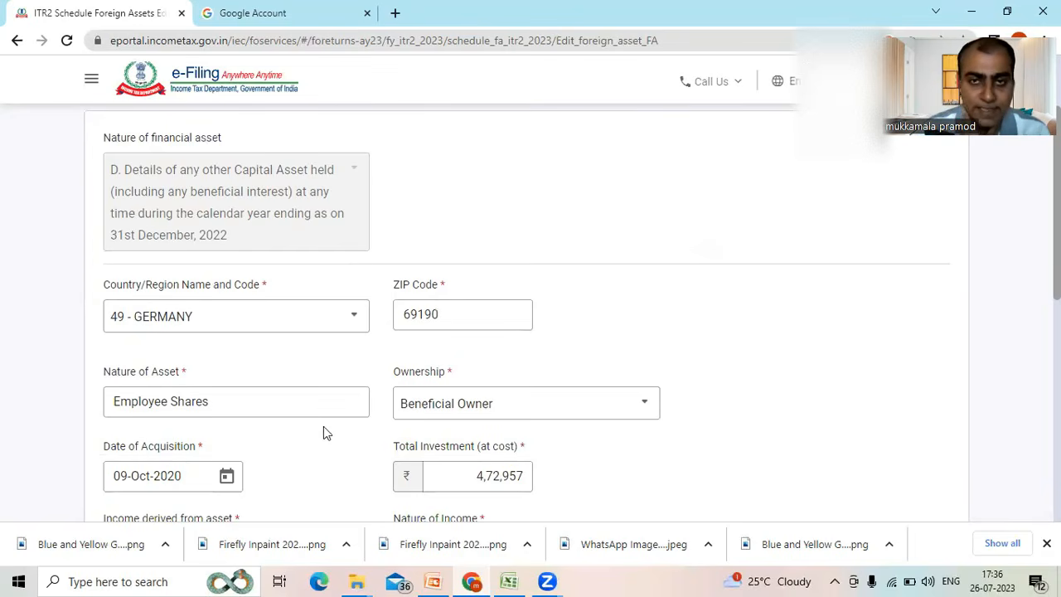
click(454, 416)
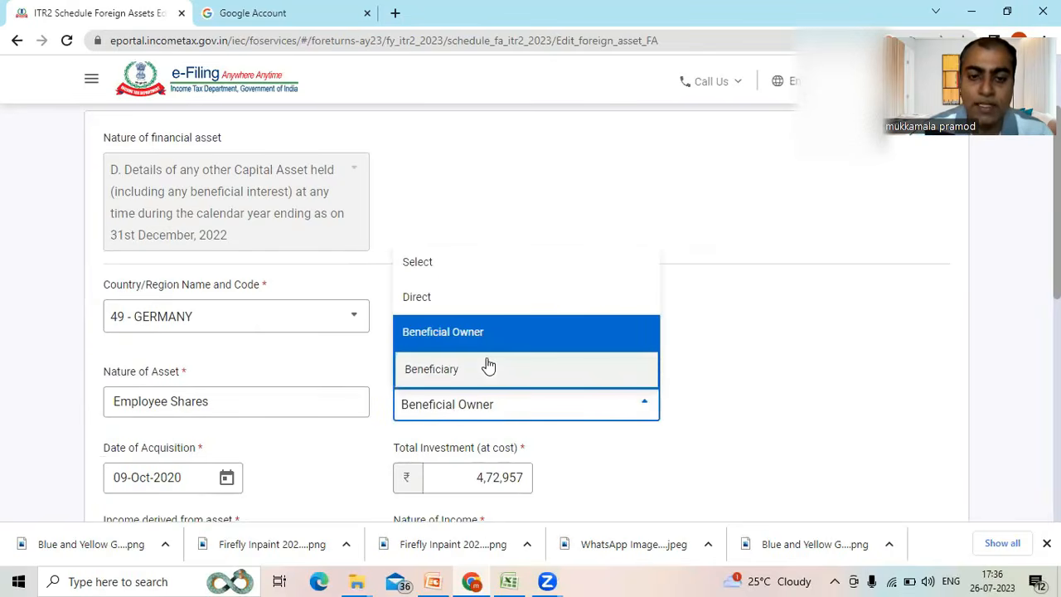
click(687, 409)
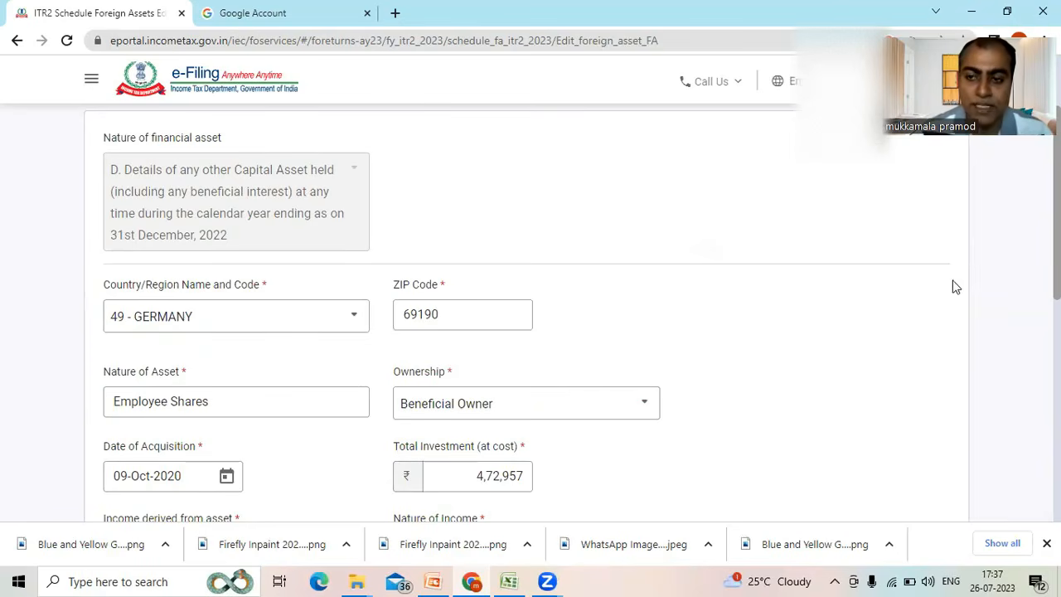
scroll(517, 312, down, 1)
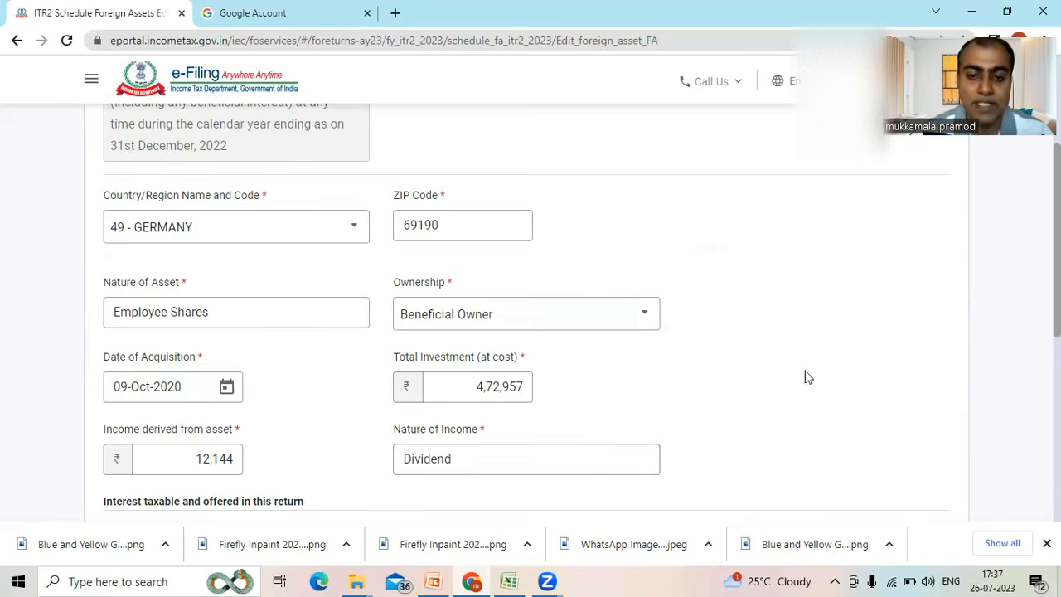
scroll(1013, 301, down, 2)
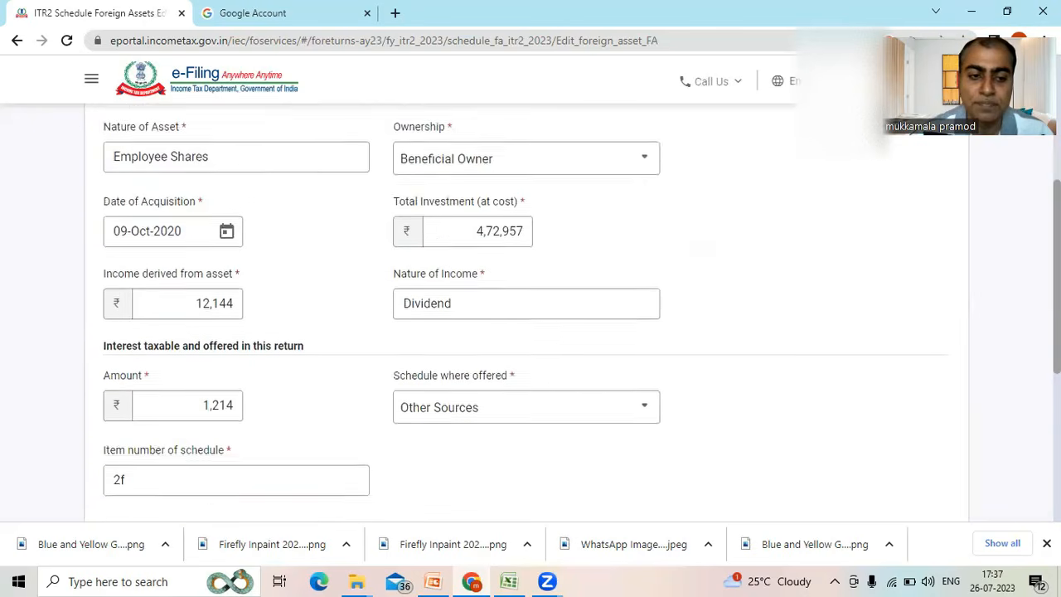
scroll(526, 313, down, 1)
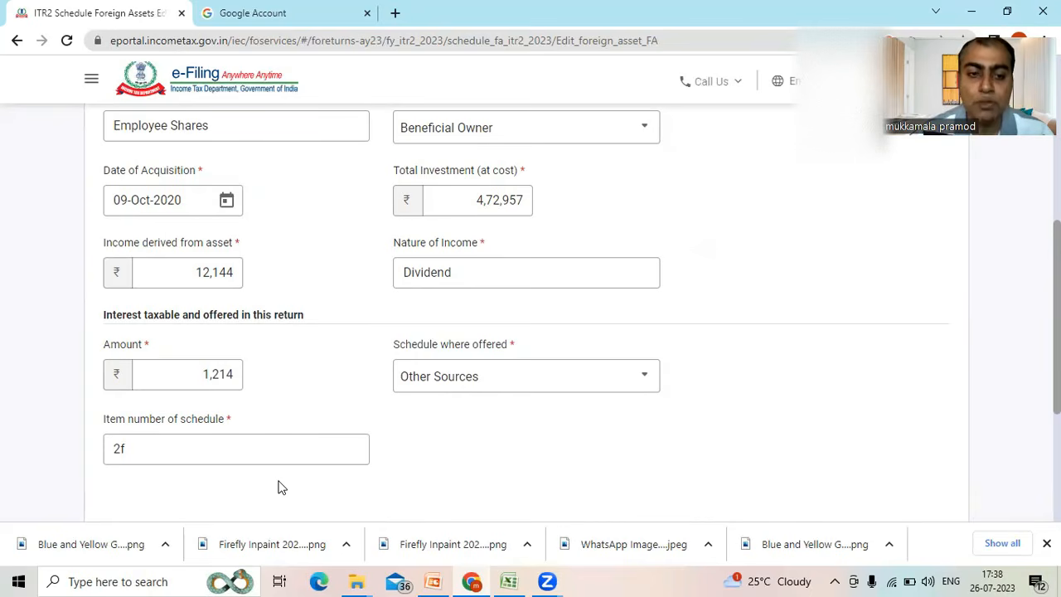
scroll(985, 428, down, 2)
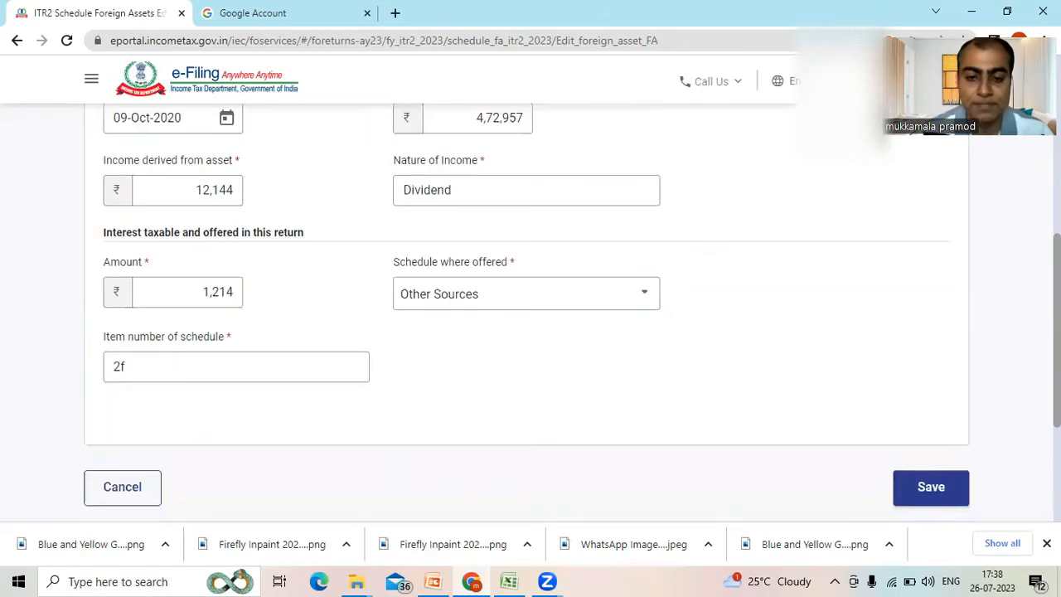
- Save the foreign asset entry and confirm Schedule FA
click(959, 452)
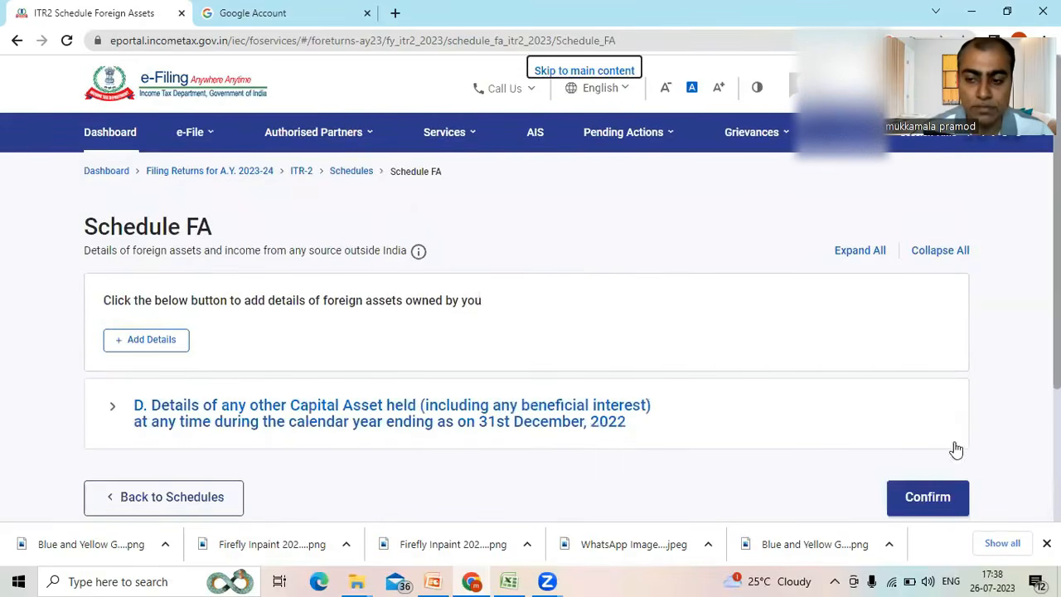
click(928, 497)
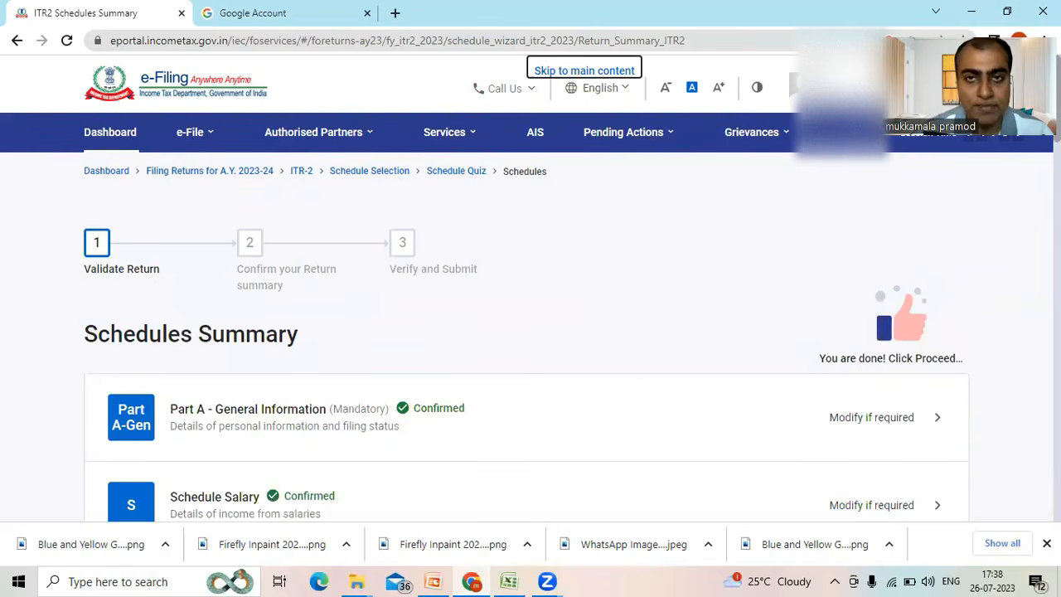
- Open Schedule Foreign Source Income from the Schedules Summary and open the Germany entry for editing
scroll(531, 332, down, 5)
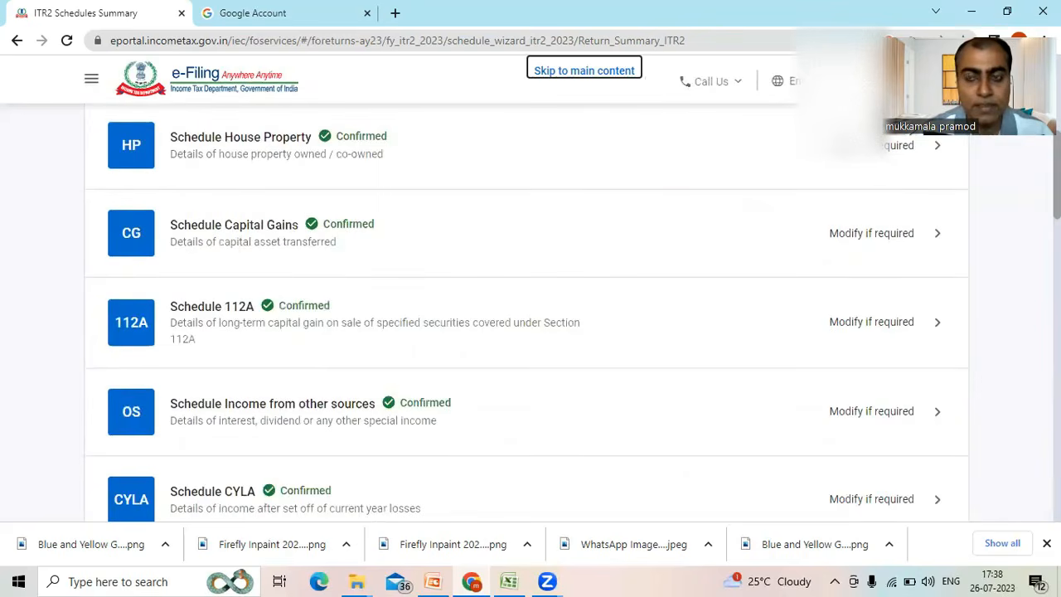
scroll(531, 332, down, 6)
scroll(531, 331, down, 7)
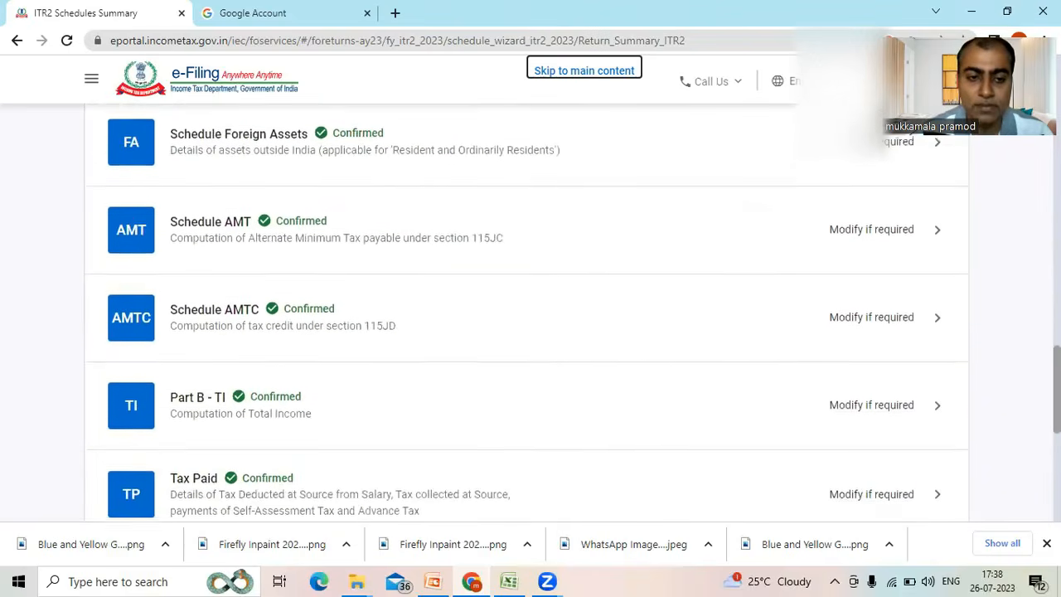
scroll(531, 332, down, 2)
scroll(531, 331, up, 2)
scroll(789, 377, up, 3)
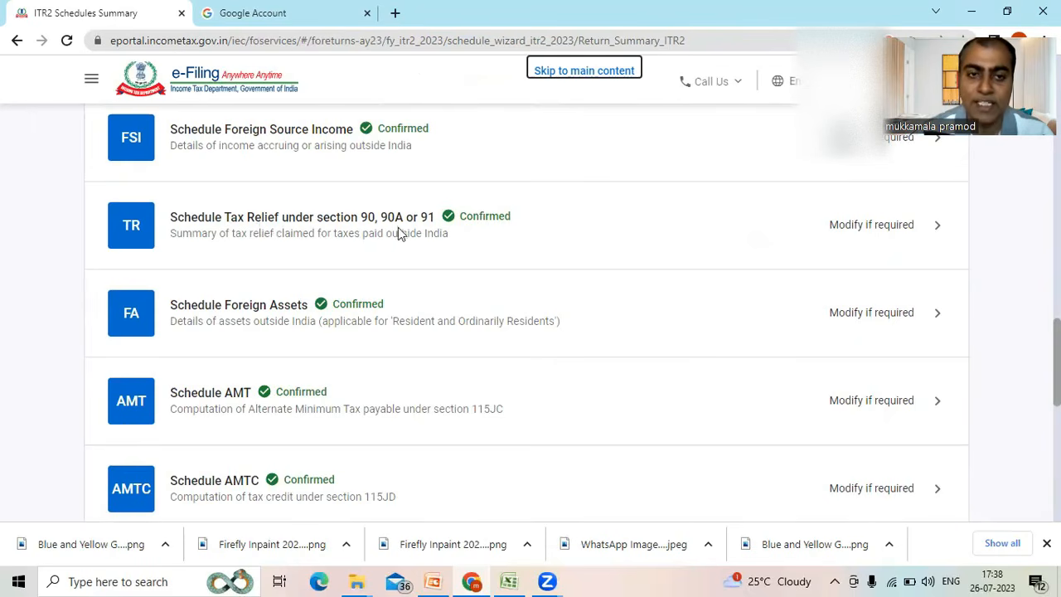
click(383, 155)
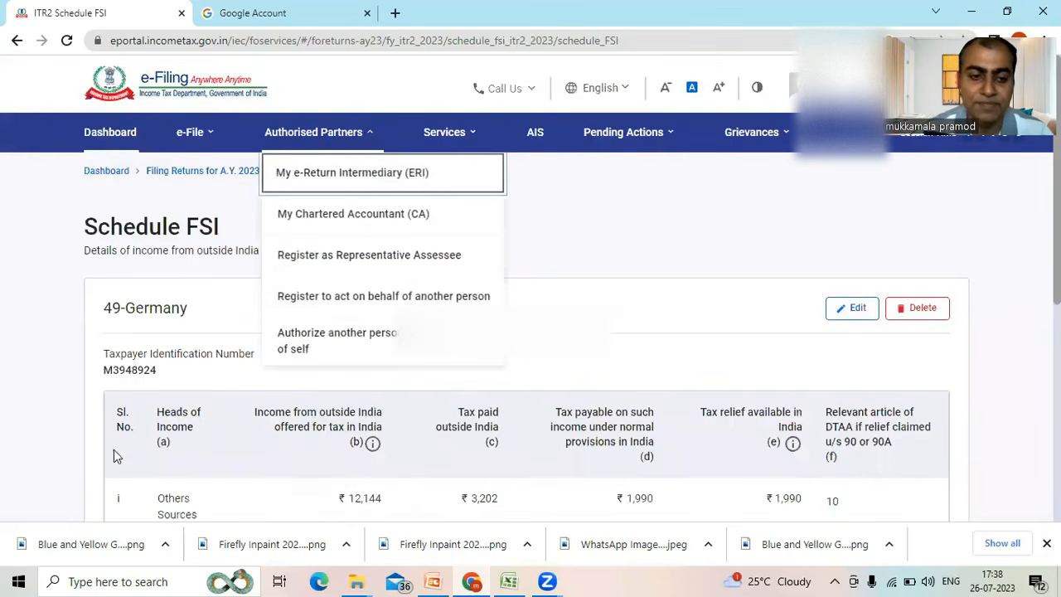
click(842, 313)
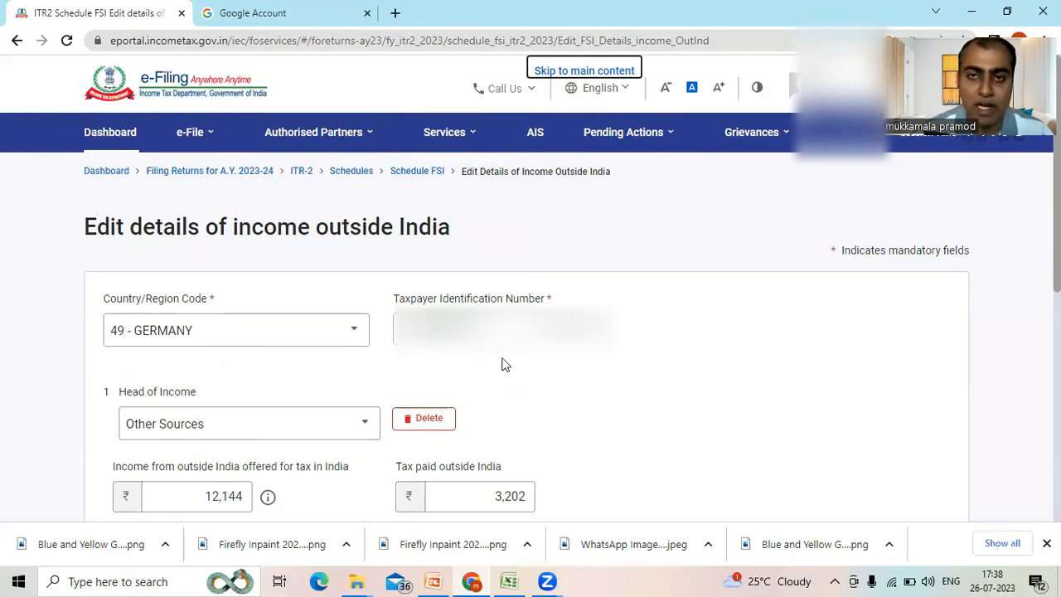
- Review the Germany entry's income, foreign tax paid and tax payable, checking them against the dividend example in Excel, and return to the form
scroll(594, 260, down, 2)
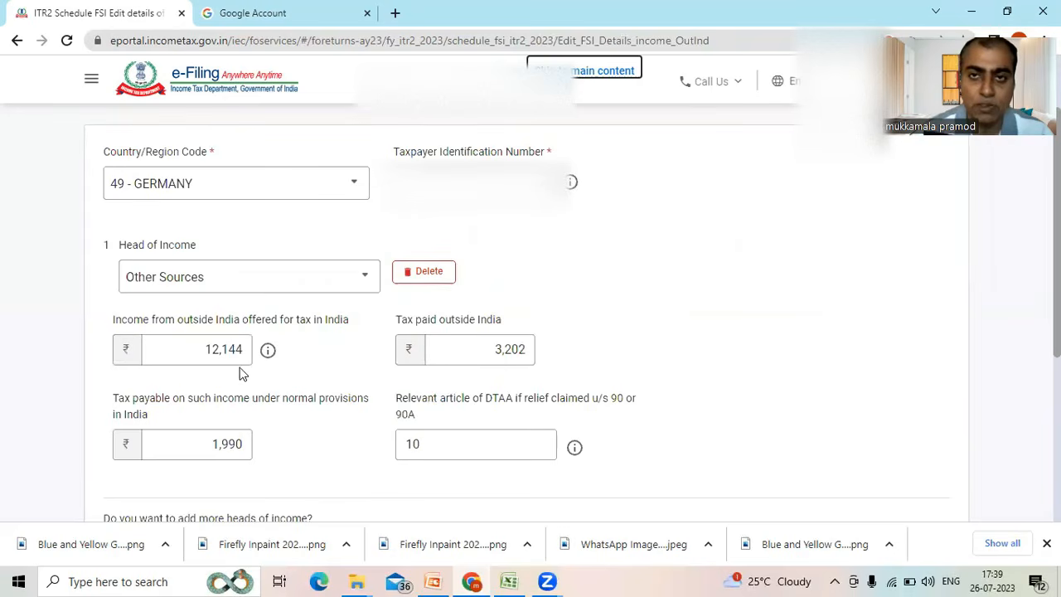
click(404, 351)
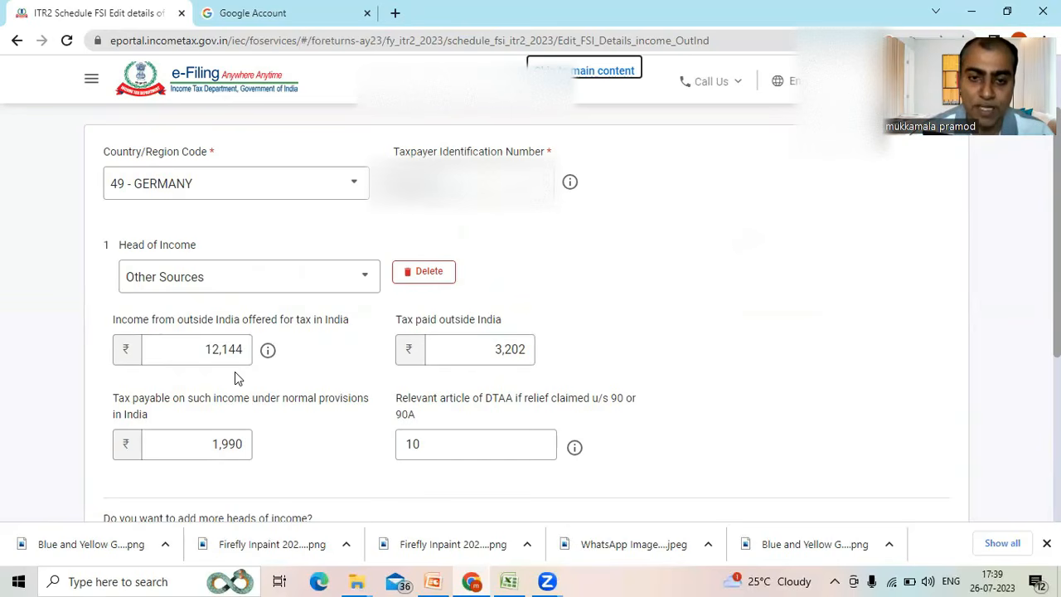
click(464, 357)
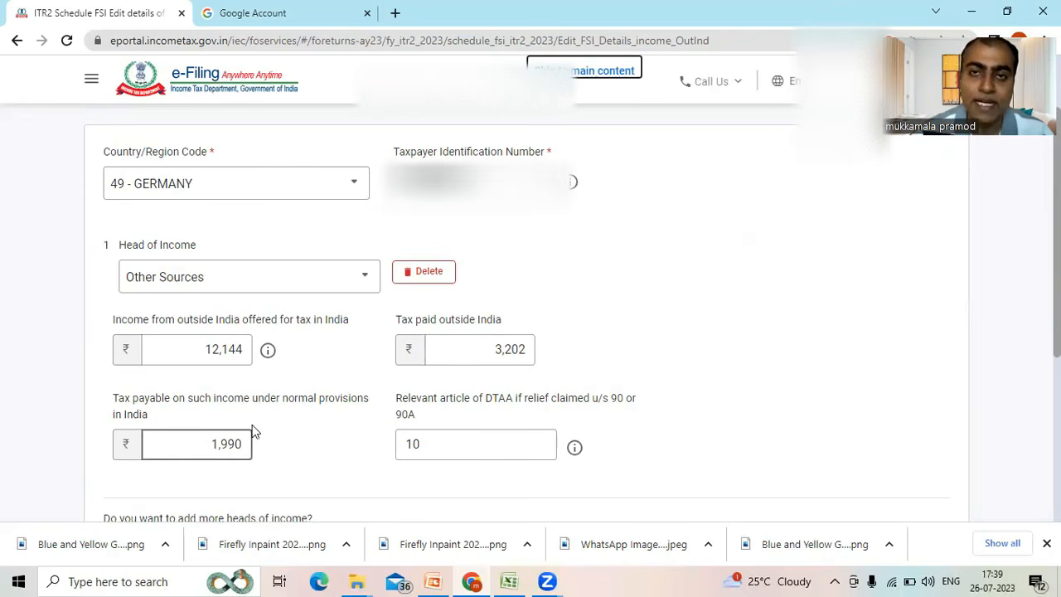
click(509, 581)
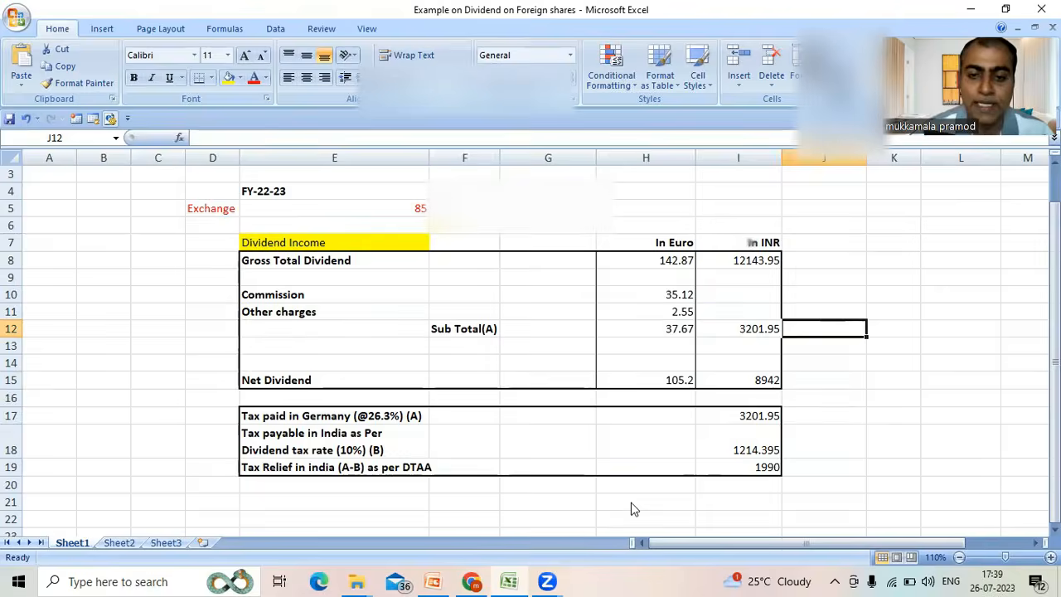
click(472, 582)
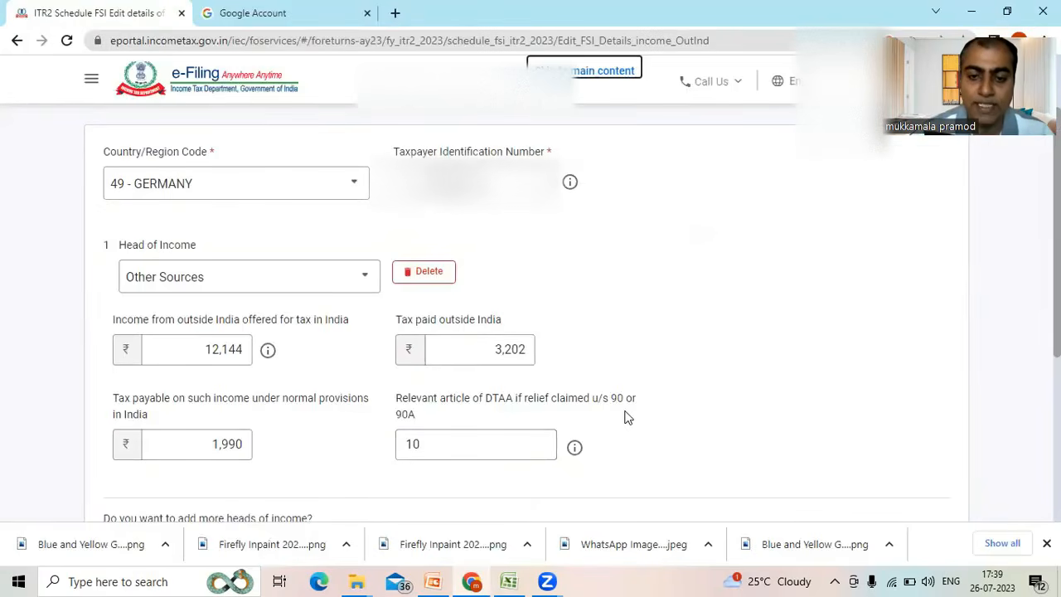
- Set the relevant article of DTAA for the Other Sources income to 90 and save the Germany entry
click(460, 438)
key(BackSpace)
key(BackSpace)
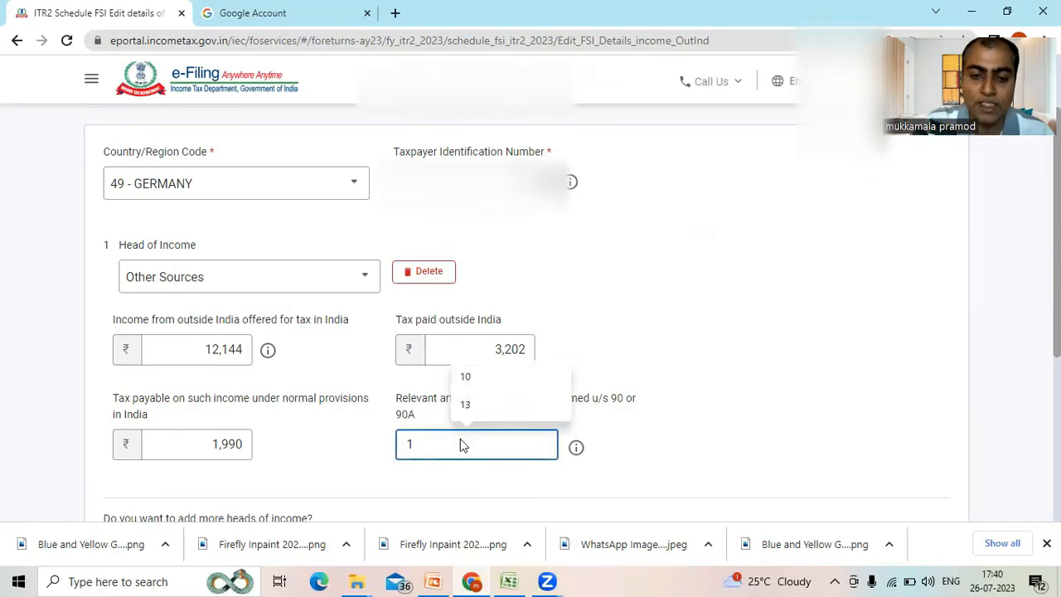
text(90)
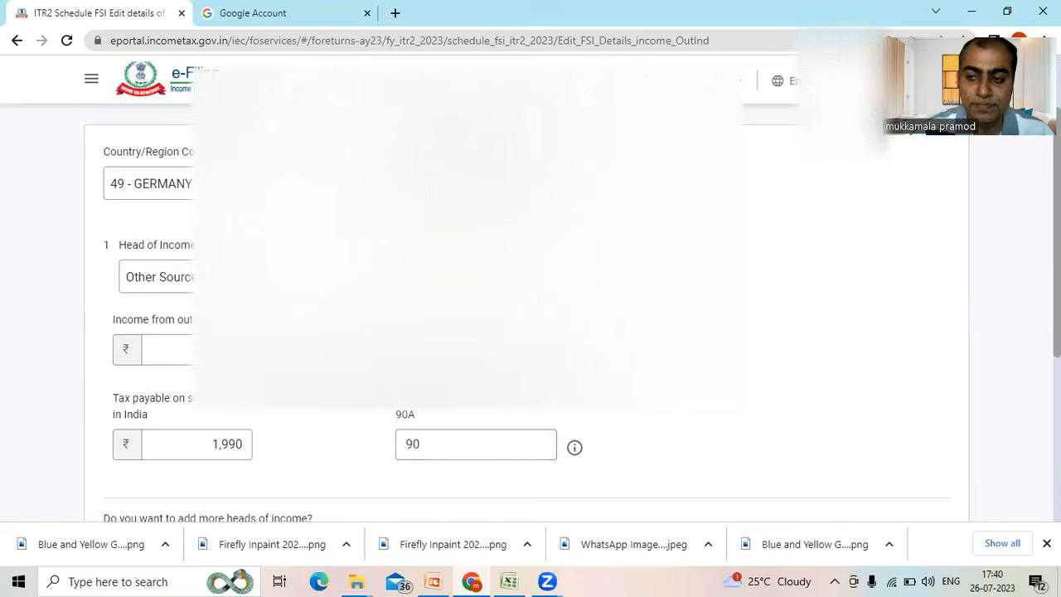
scroll(530, 290, down, 2)
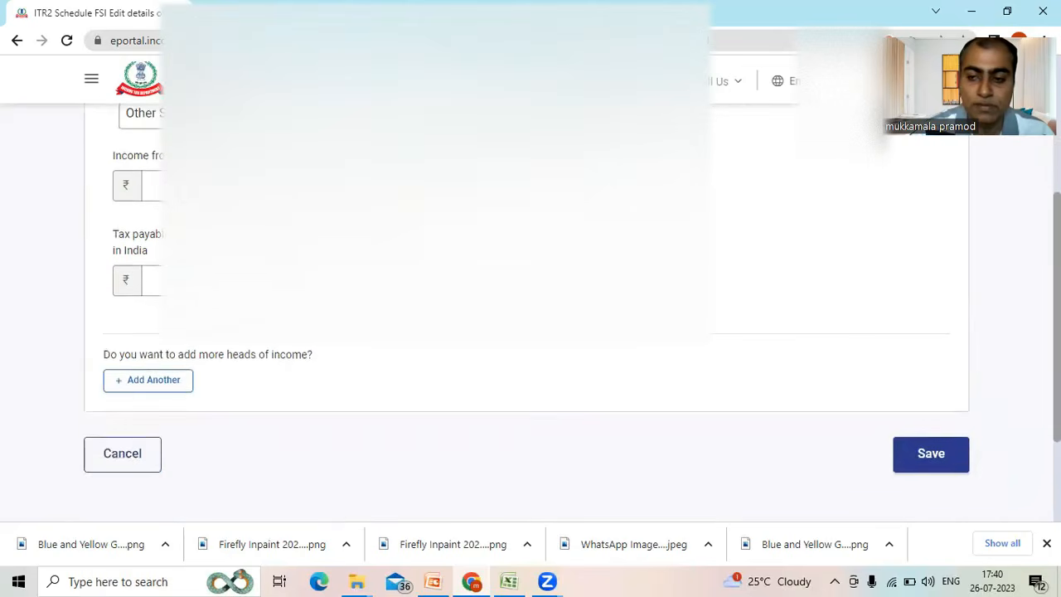
click(950, 455)
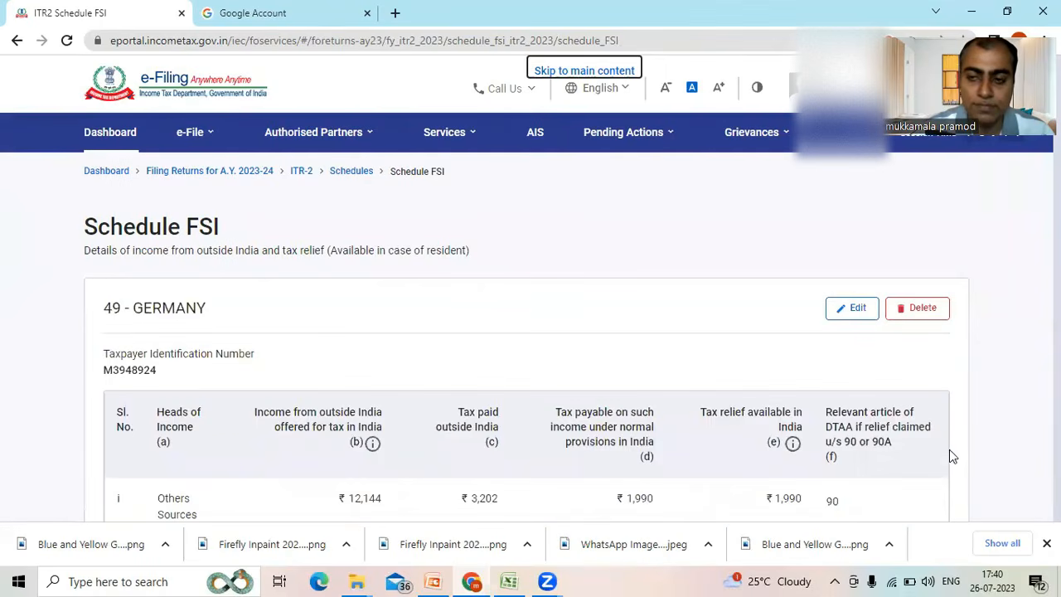
- Check the Germany tax relief totals and confirm Schedule FSI
scroll(951, 455, down, 3)
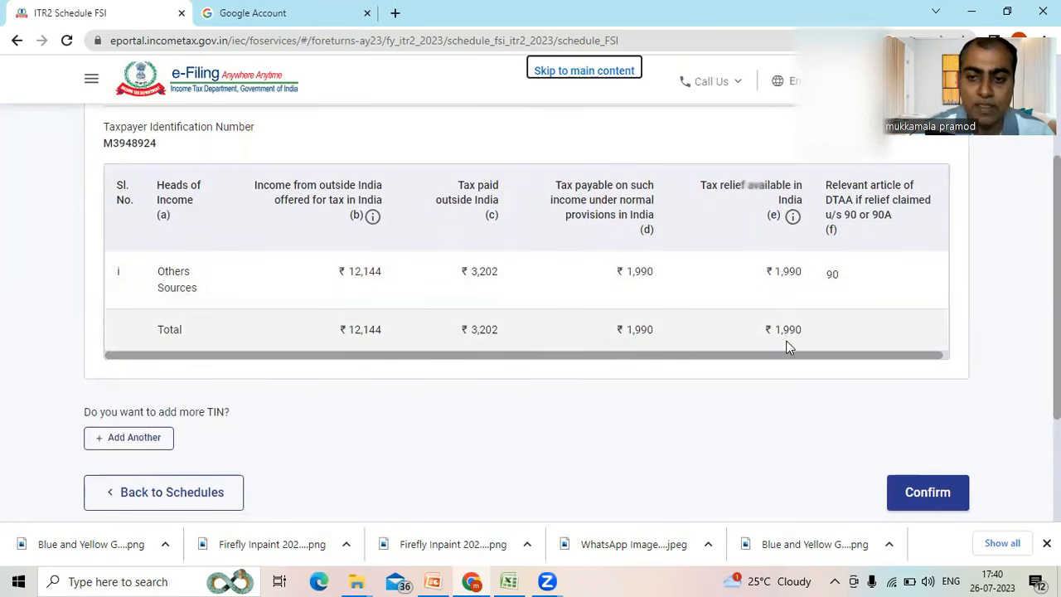
click(923, 498)
- Open Schedule Tax Relief under section 90, 90A or 91 from the Schedules Summary
scroll(528, 314, down, 7)
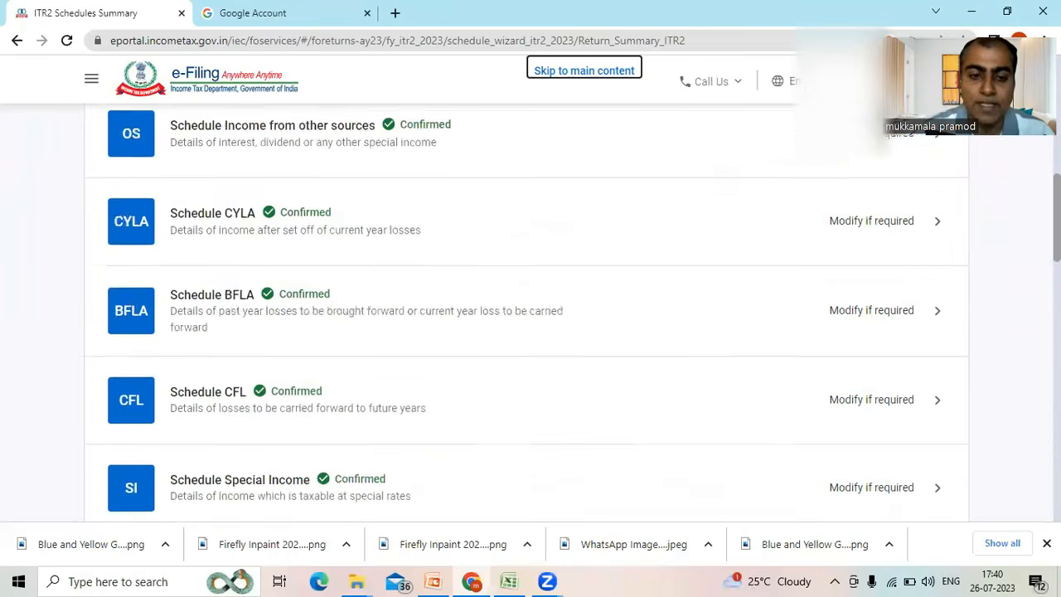
scroll(528, 314, down, 3)
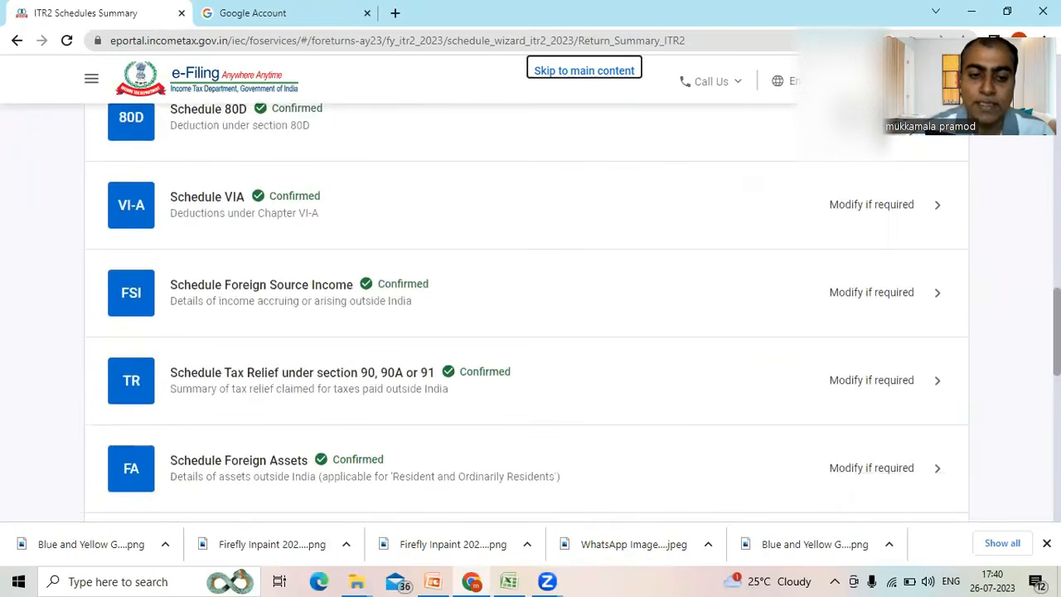
click(510, 406)
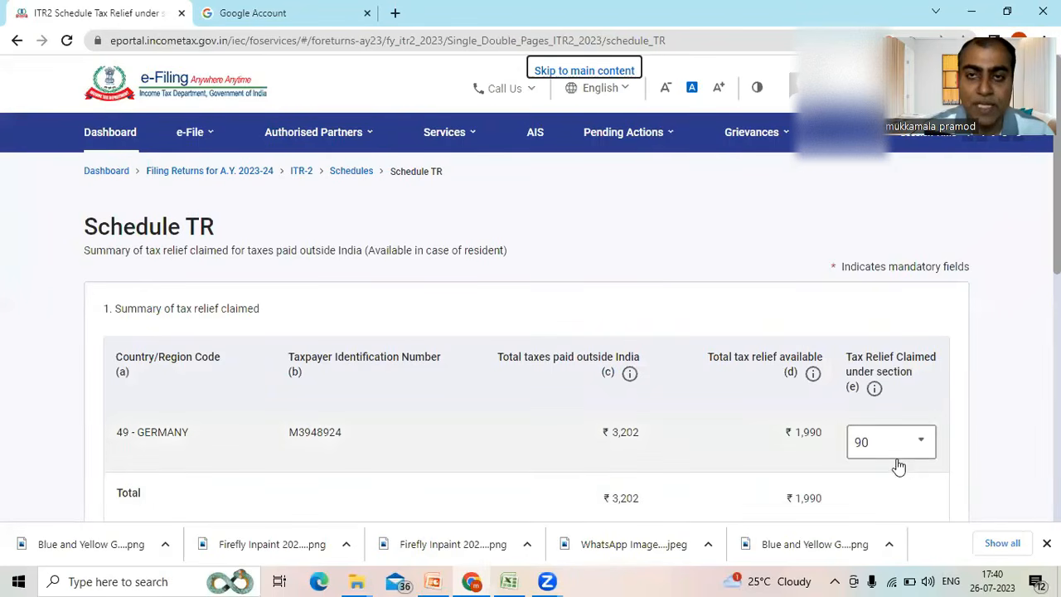
- Review the Germany relief claimed under section 90 and the foreign tax refund question, and confirm Schedule TR
scroll(1023, 426, down, 2)
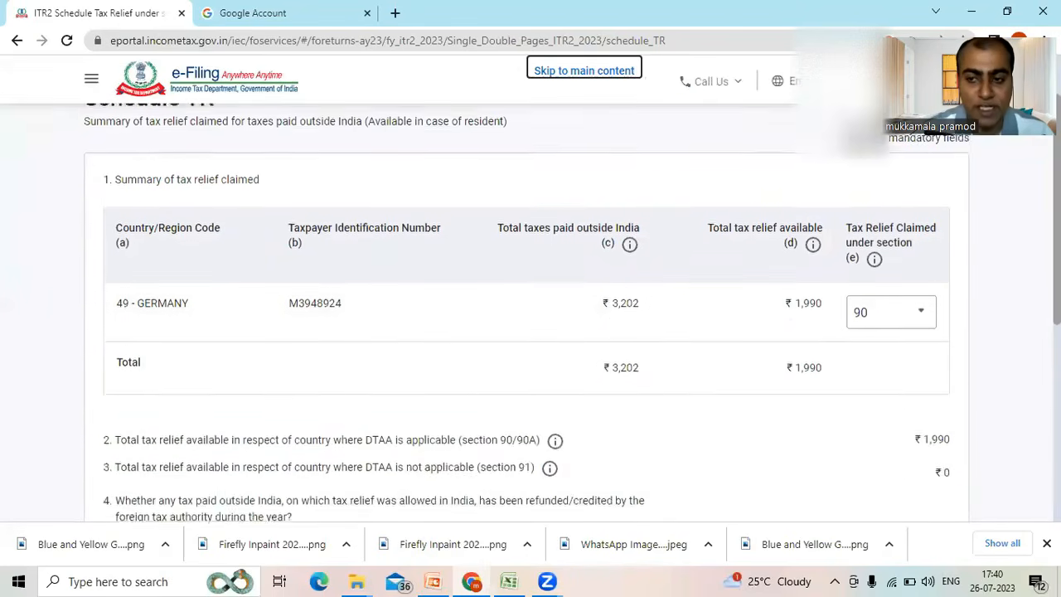
scroll(647, 423, down, 2)
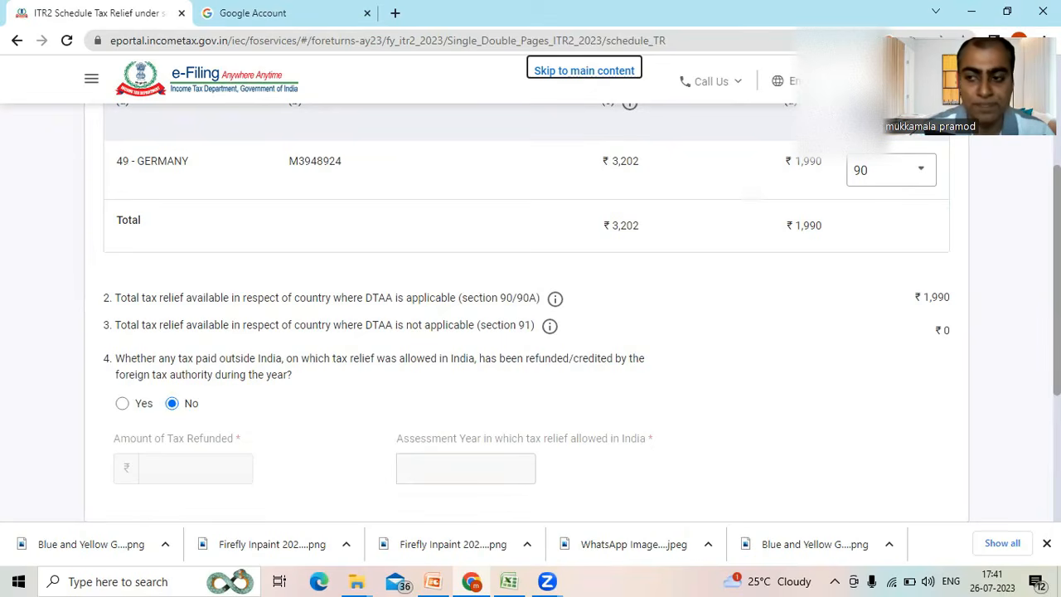
scroll(879, 398, down, 1)
scroll(920, 431, down, 1)
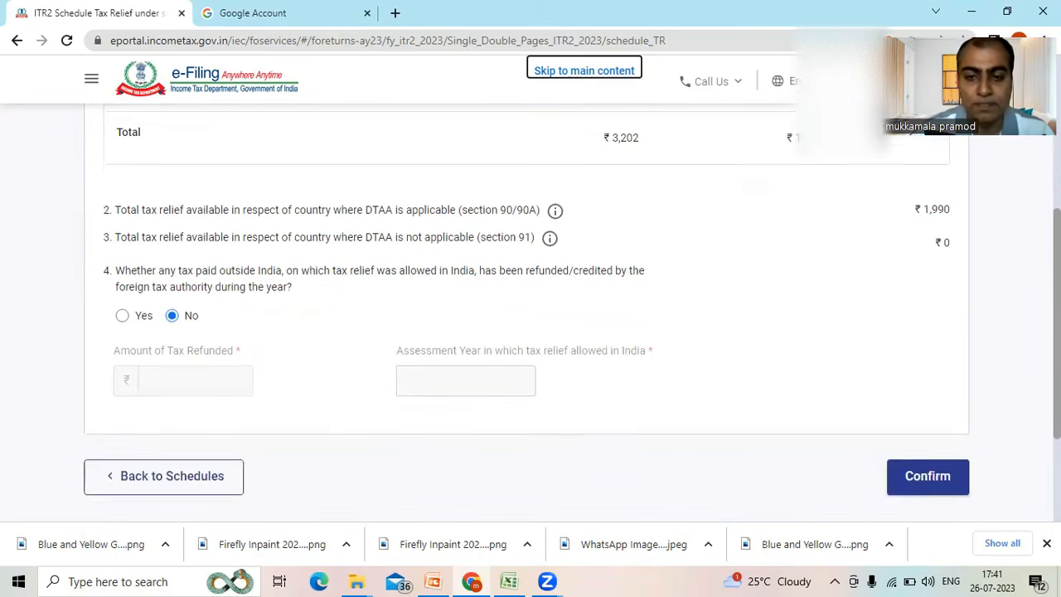
click(929, 463)
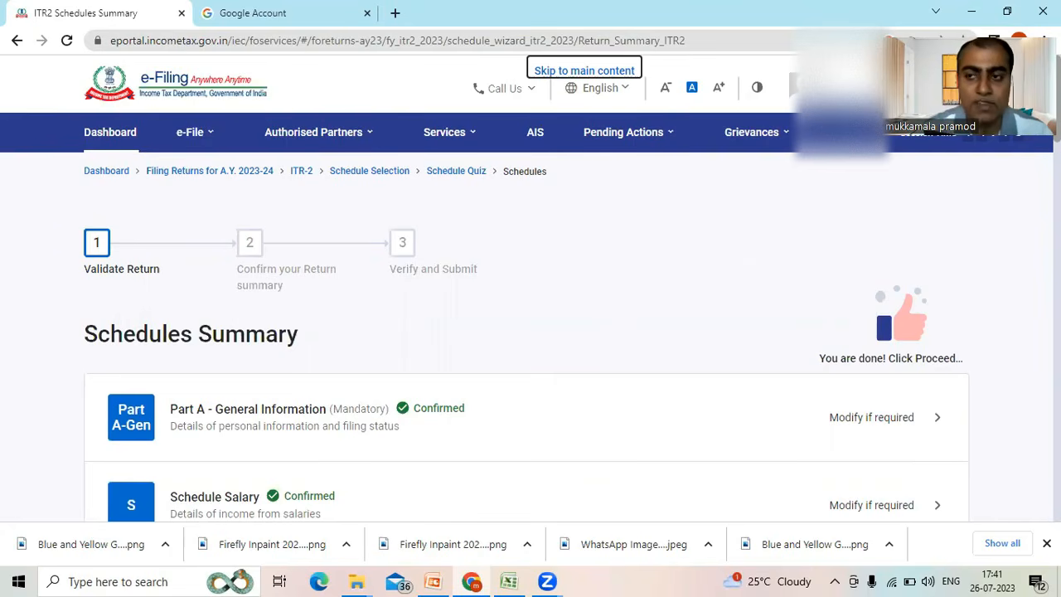
- Open the Tax Paid schedule from the Schedules Summary
scroll(530, 332, down, 5)
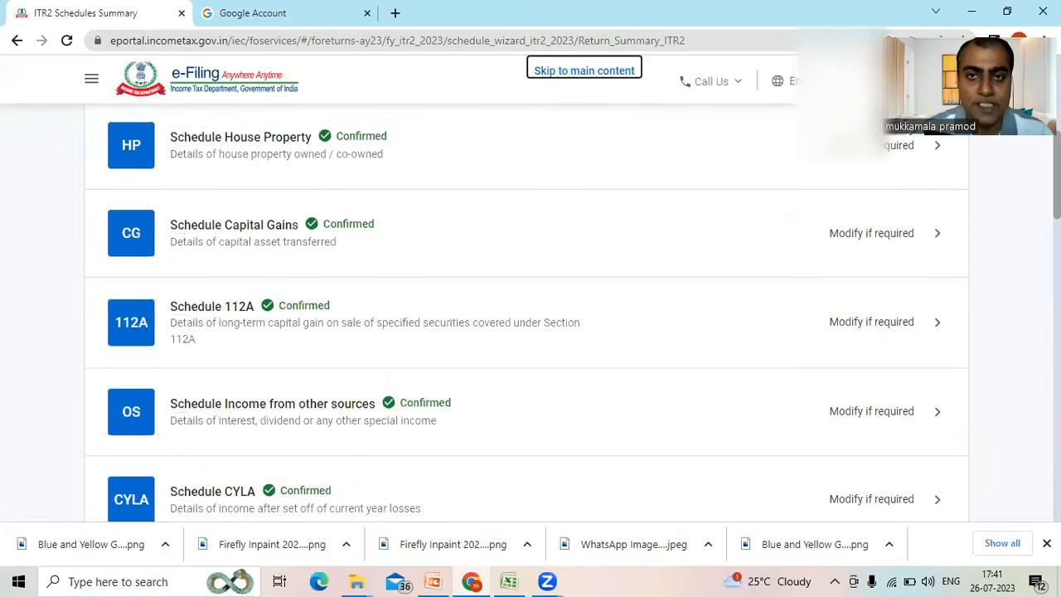
scroll(530, 331, down, 6)
scroll(531, 331, down, 3)
scroll(530, 331, down, 2)
scroll(530, 332, down, 3)
scroll(530, 332, down, 1)
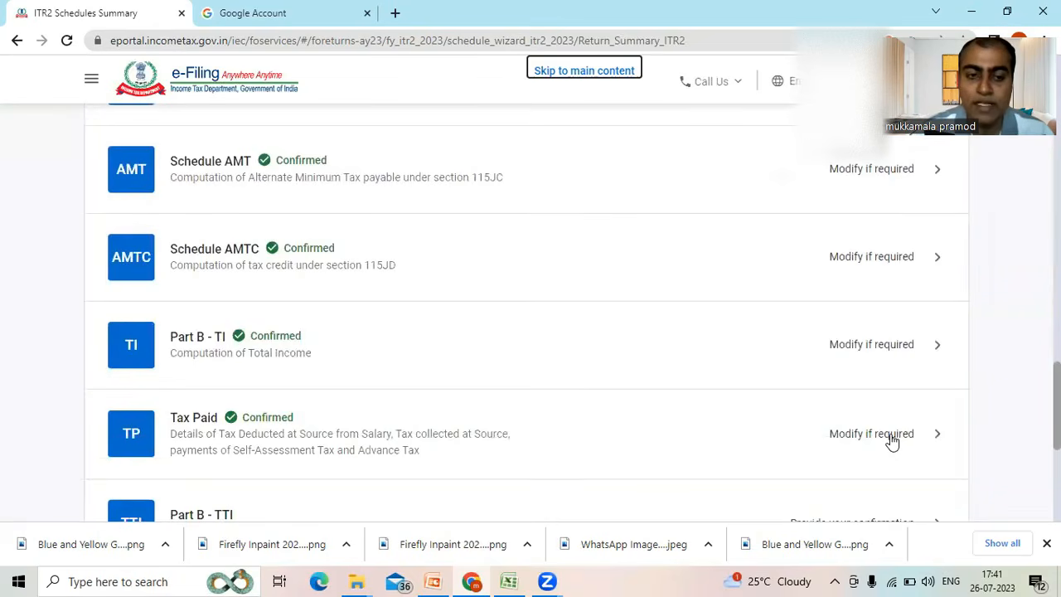
click(891, 440)
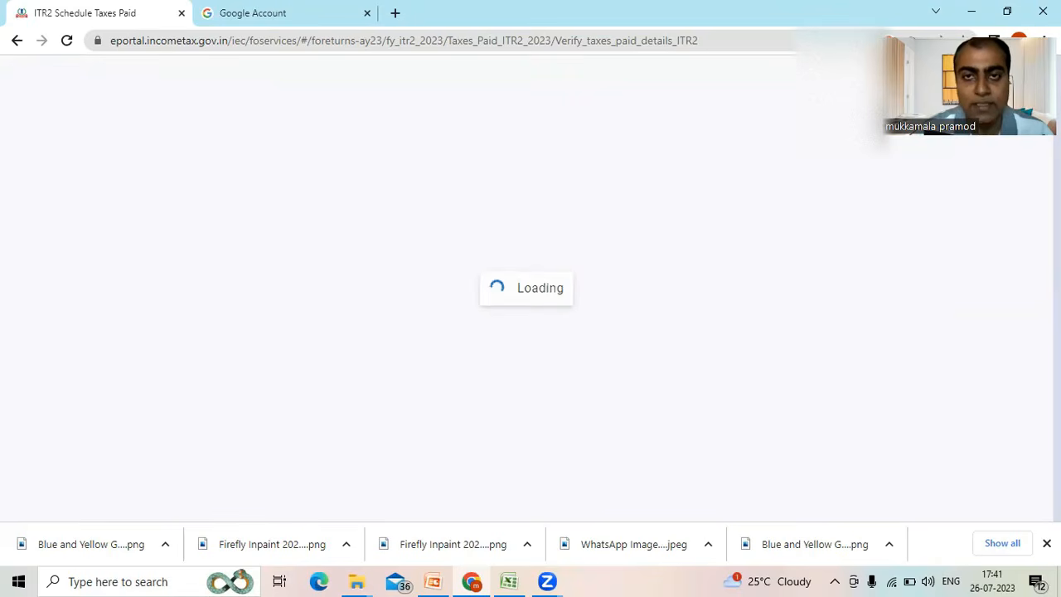
- Review the TDS, TCS, advance tax and total taxes paid, and confirm the Tax Paid schedule
scroll(530, 332, down, 8)
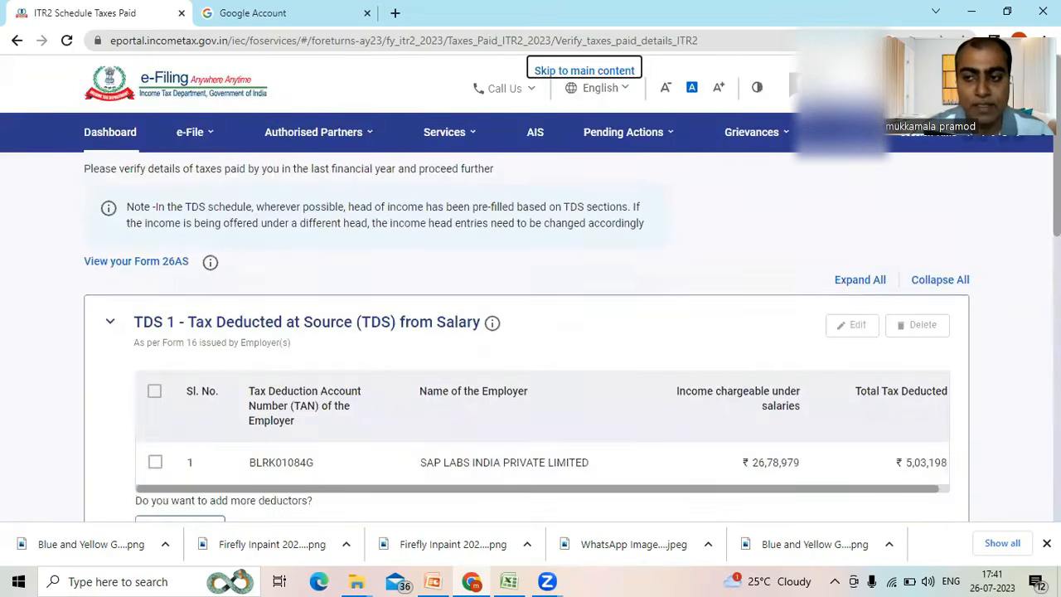
scroll(983, 443, down, 1)
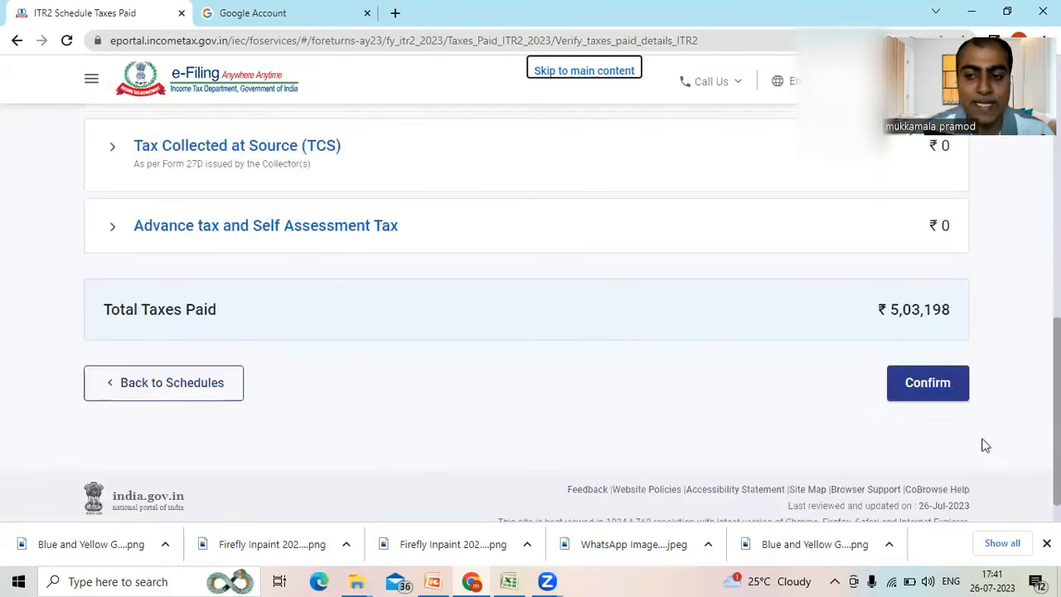
click(946, 391)
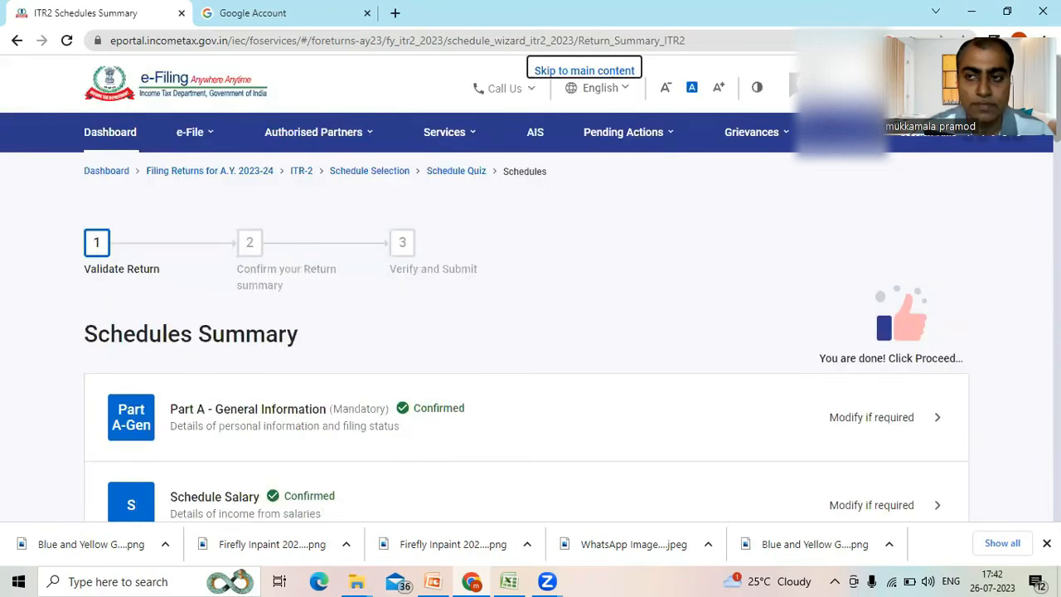
- Open Part B - TTI from the Schedules Summary and examine the tax computation through the tax relief and net tax liability
scroll(530, 331, down, 5)
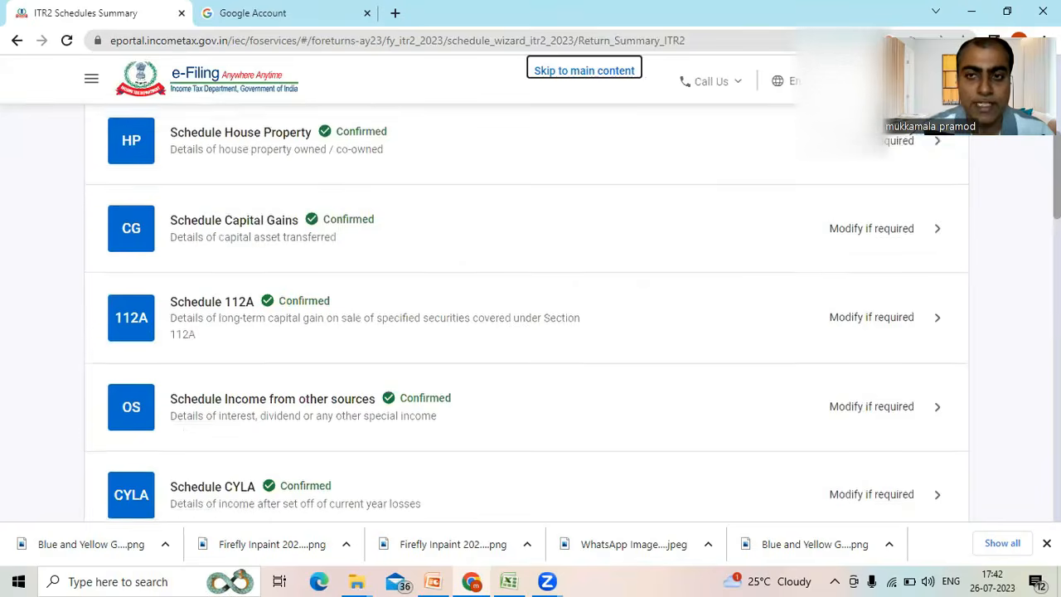
scroll(530, 331, down, 8)
scroll(668, 436, down, 5)
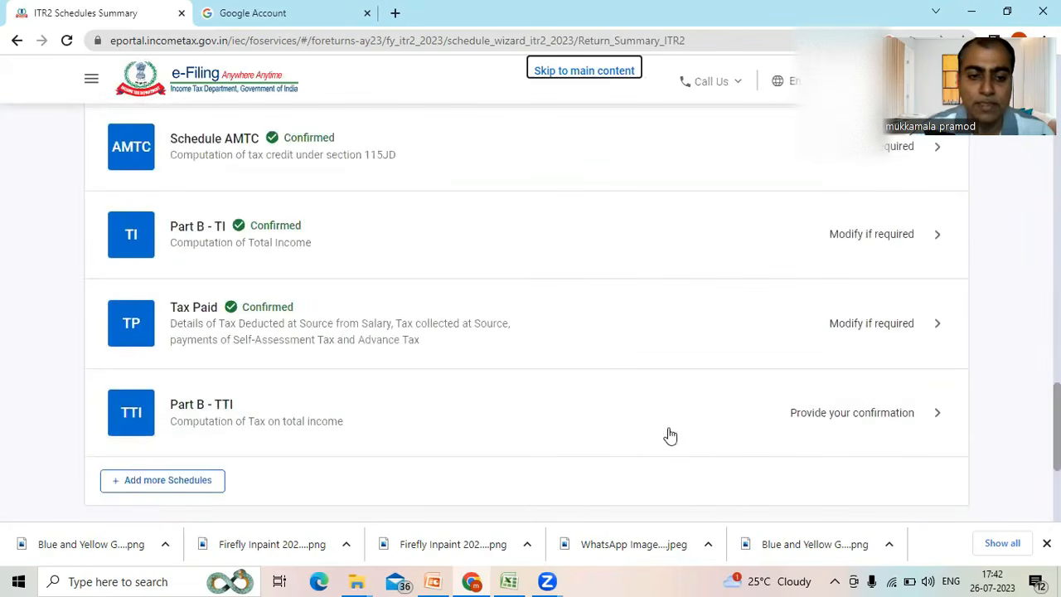
click(630, 422)
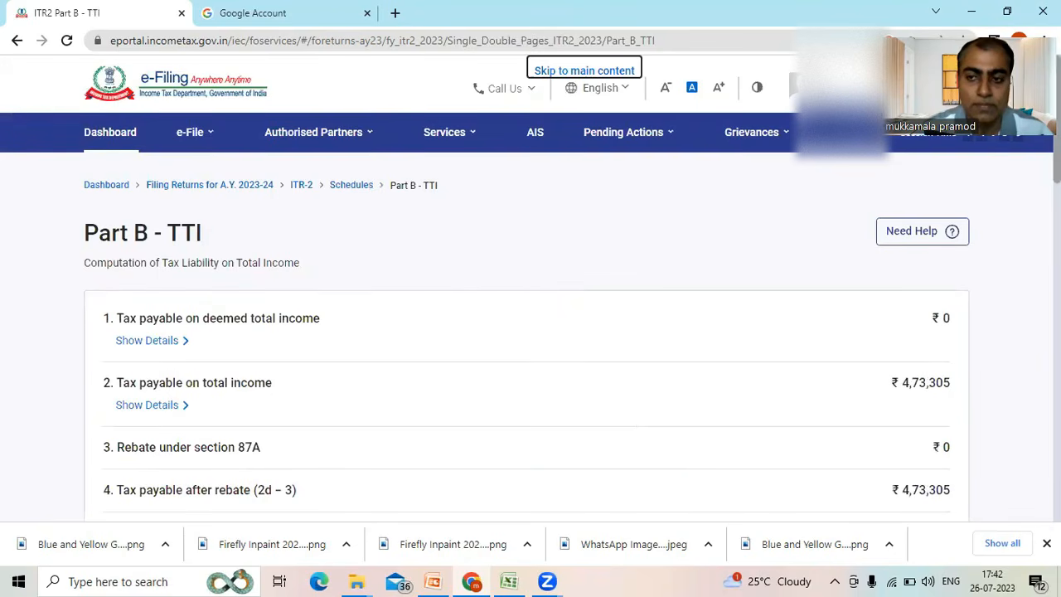
scroll(531, 331, down, 5)
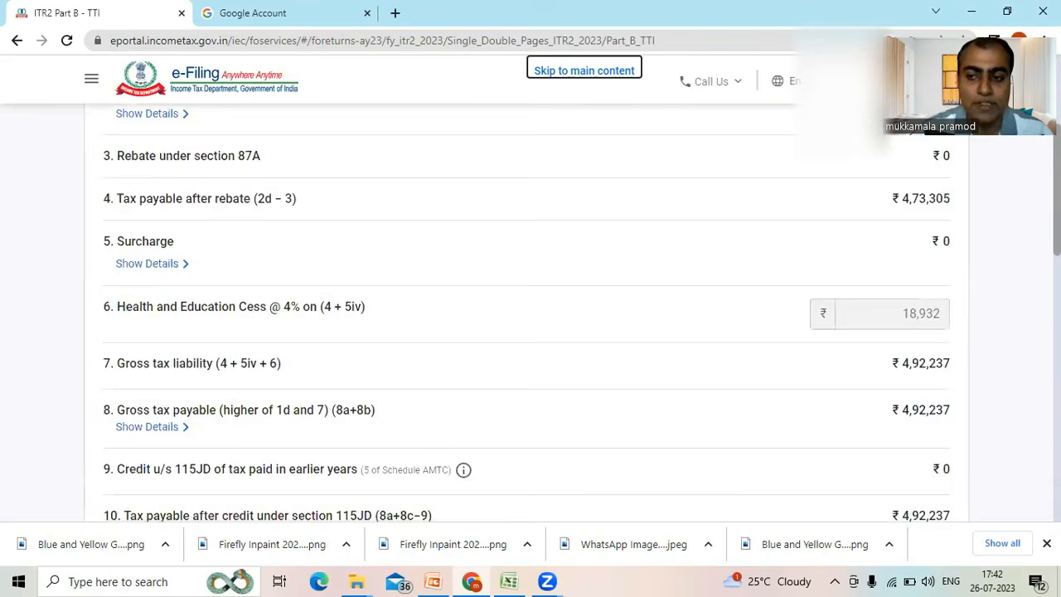
scroll(1009, 320, down, 1)
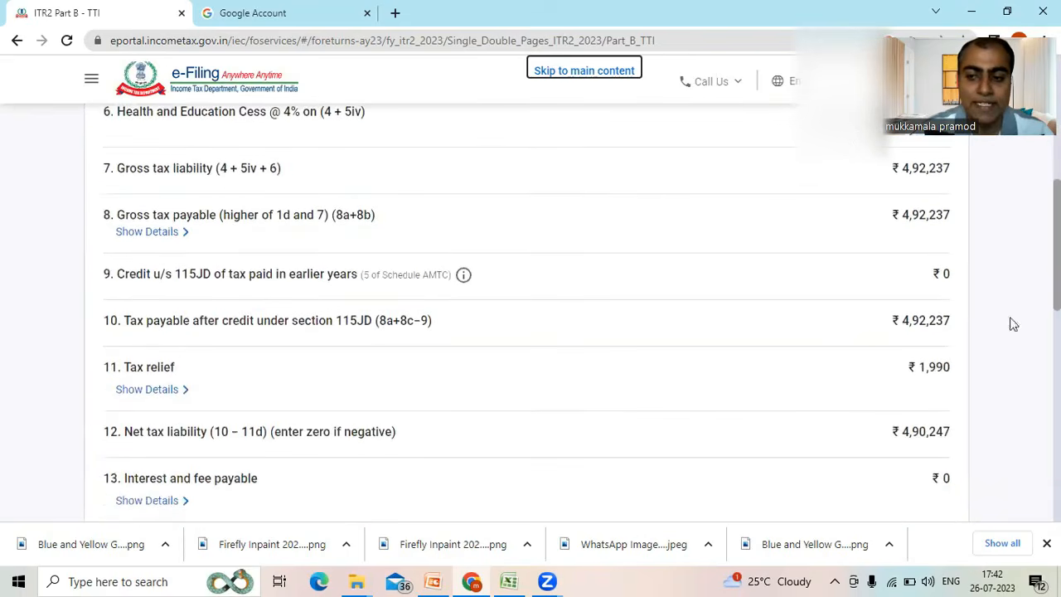